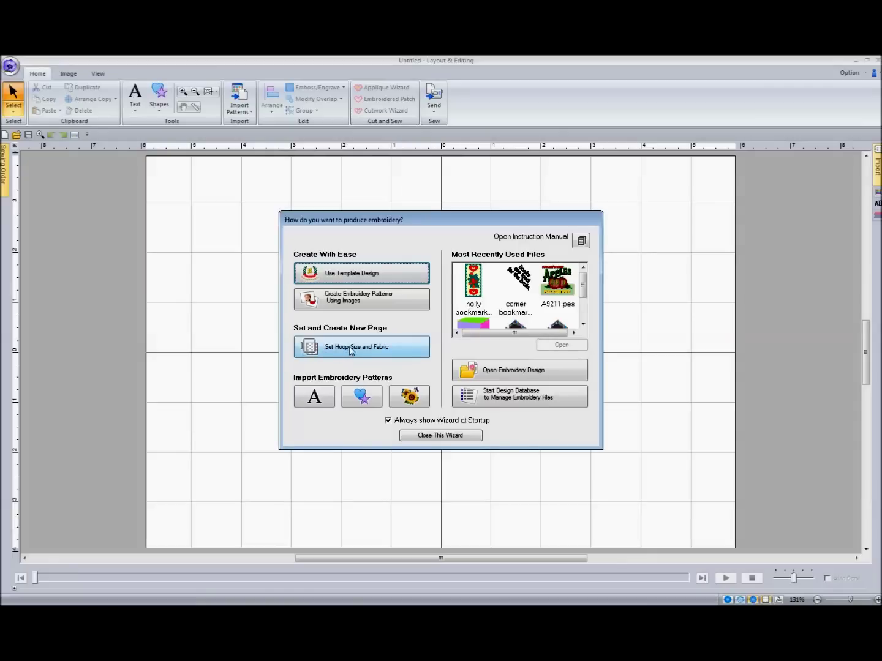
Set up a new design page for the single-needle machine type with a 4" x 4" hoop and the Default fabric.
click(350, 347)
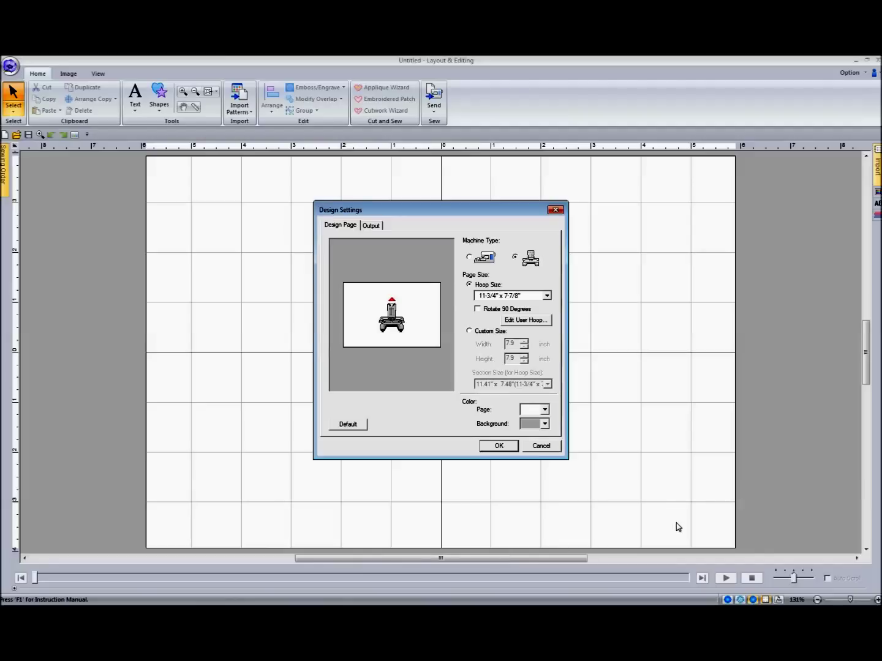
click(470, 258)
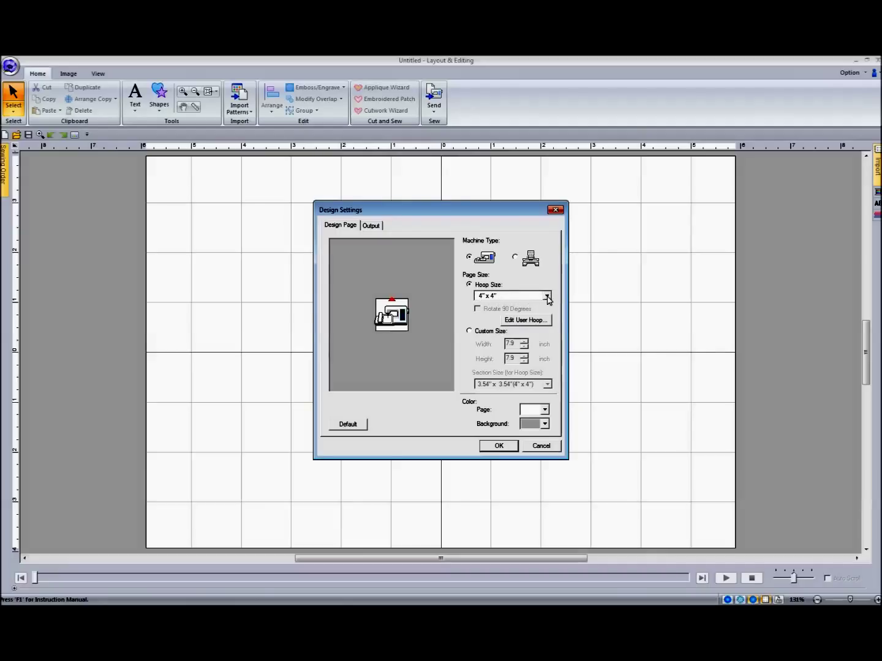
click(510, 449)
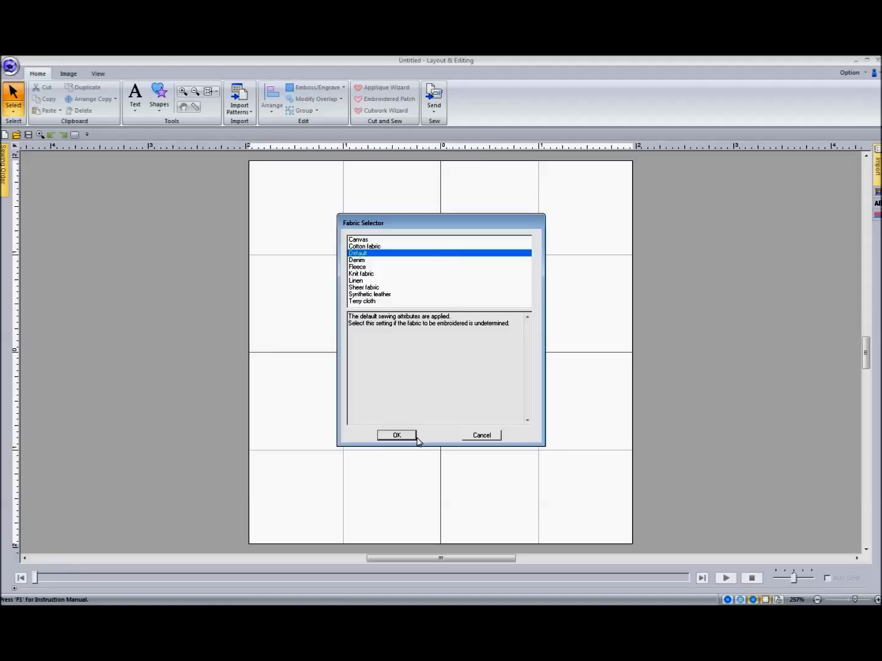
click(397, 435)
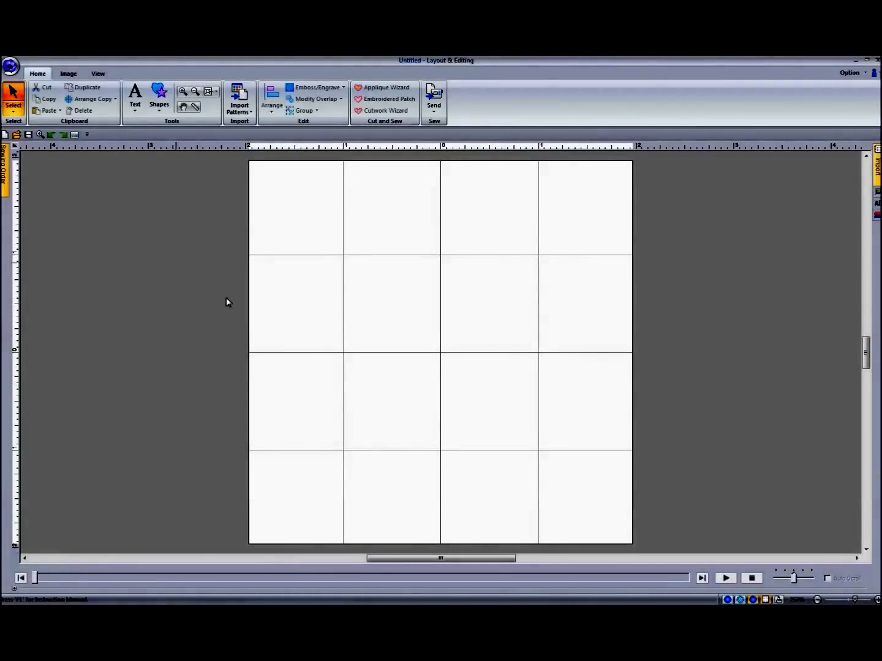
Change the design settings to the multi-needle machine type with the 11-3/4" x 7-7/8" hoop size.
click(11, 69)
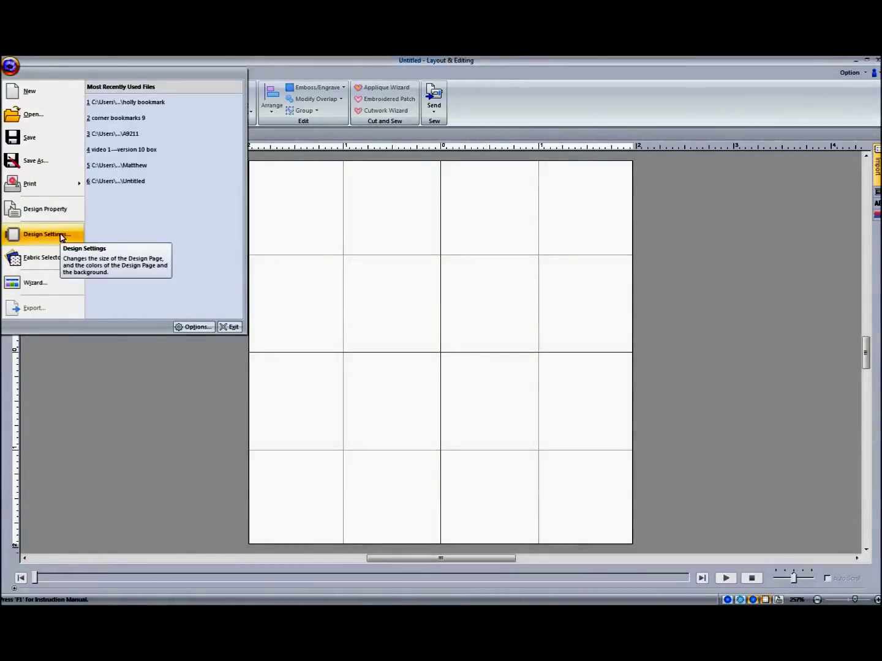
click(61, 236)
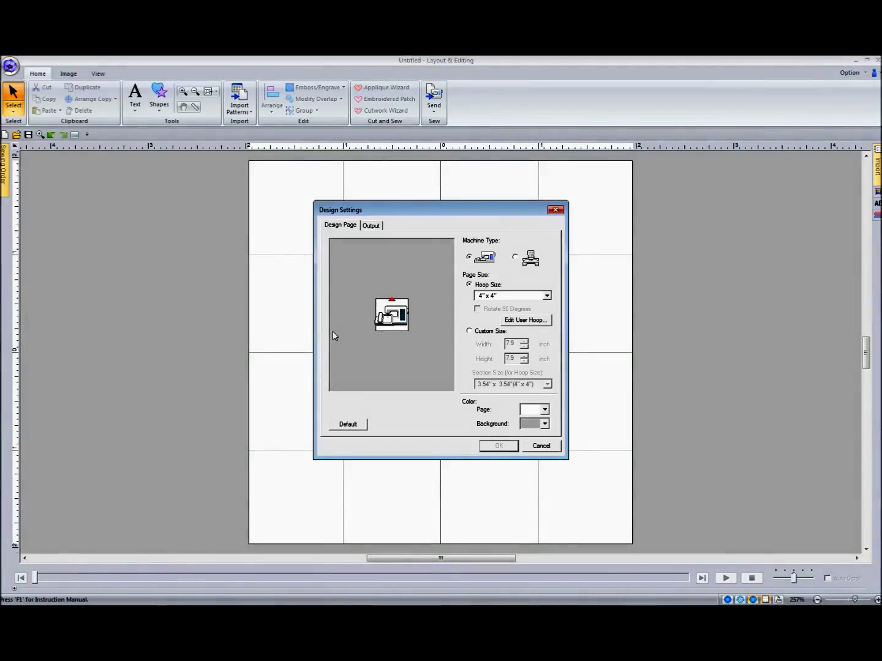
click(515, 259)
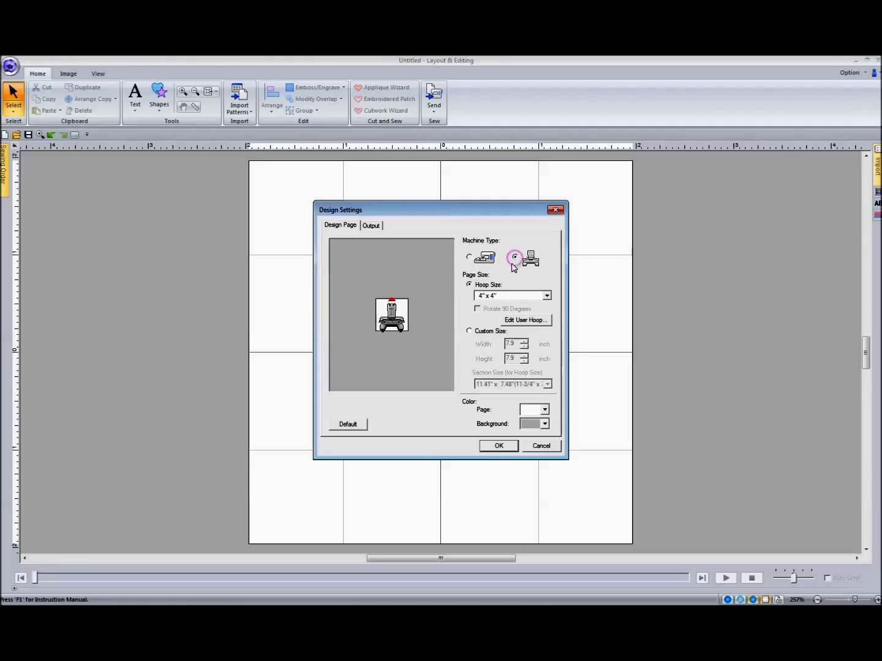
click(546, 296)
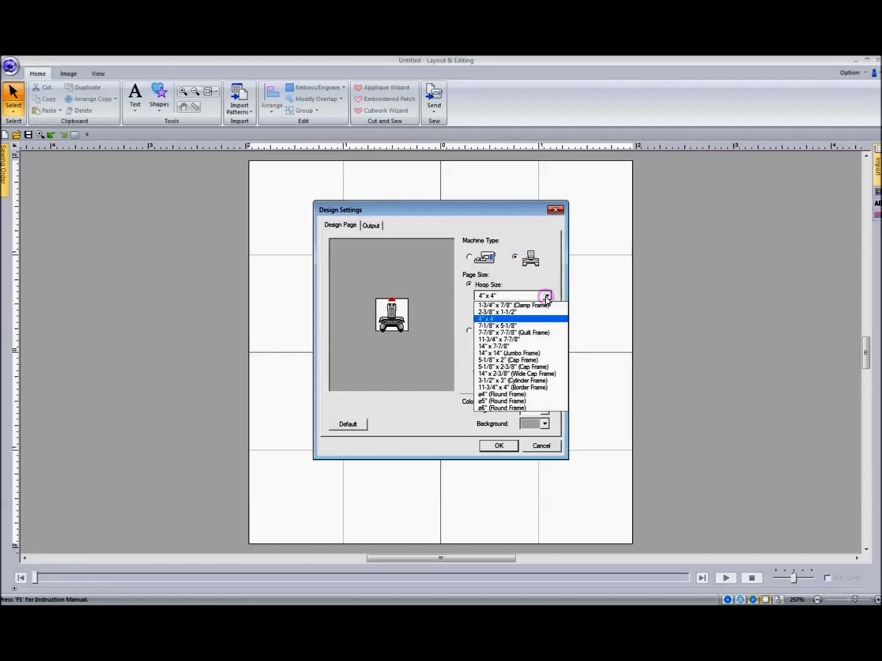
click(522, 340)
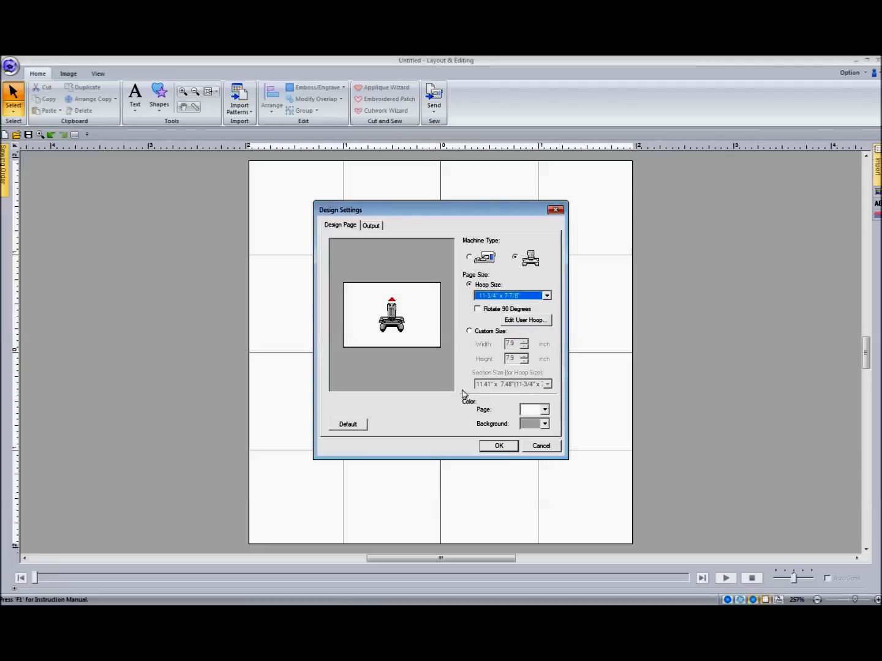
click(490, 448)
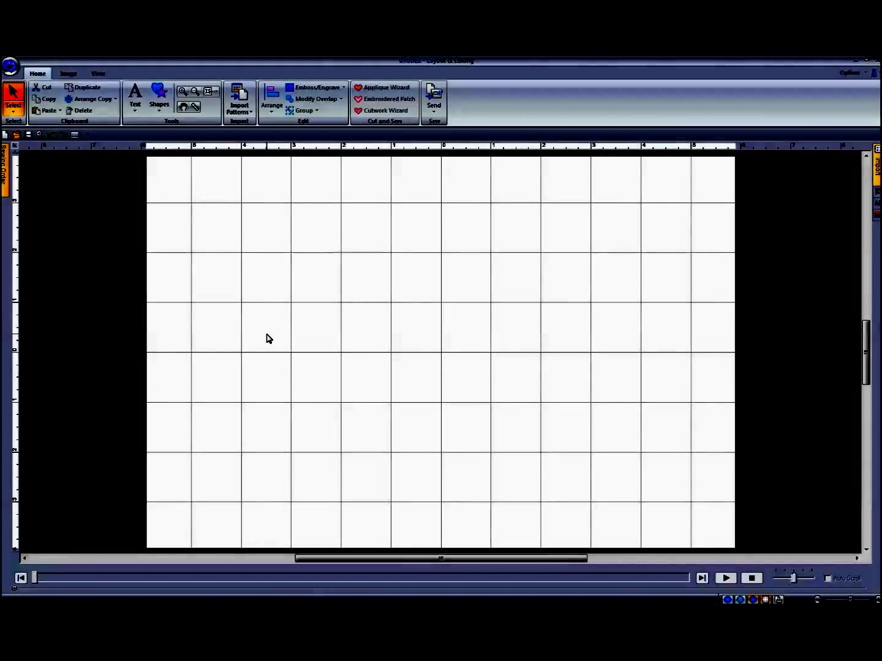
Use the Realistic view mode, show the Sewing Order pane, and pin it in place before returning it to auto-hide.
click(97, 74)
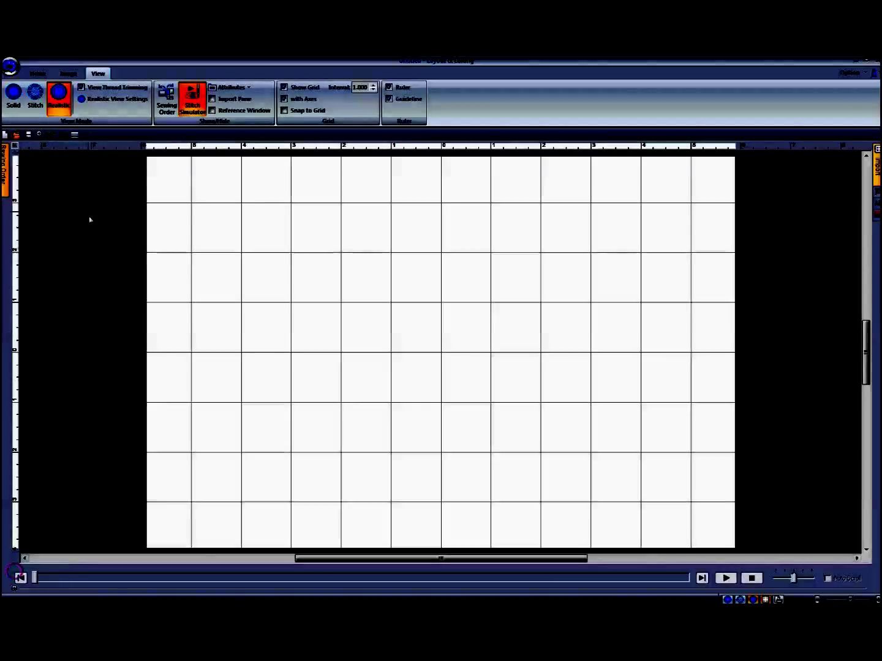
click(59, 108)
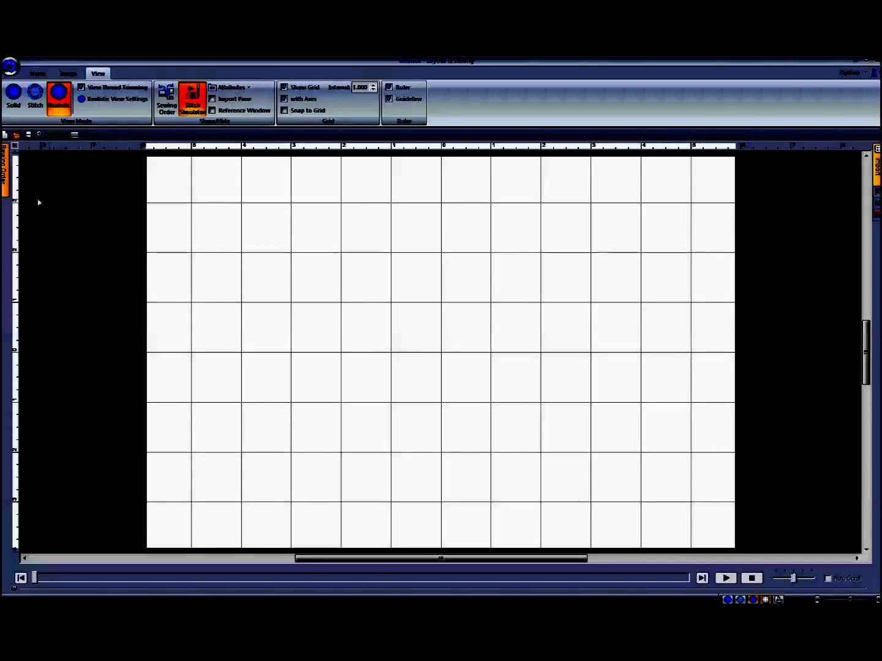
click(4, 182)
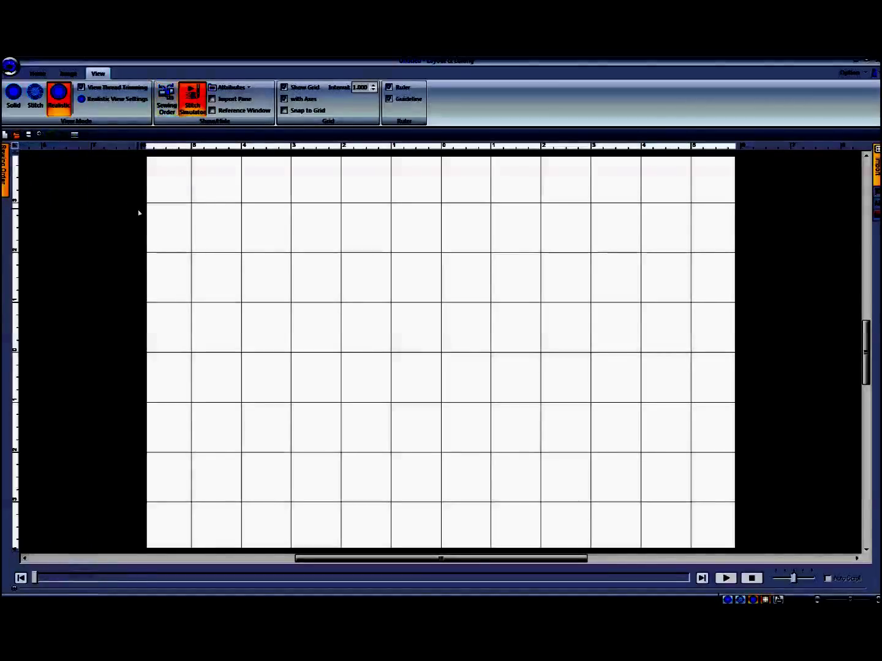
click(5, 179)
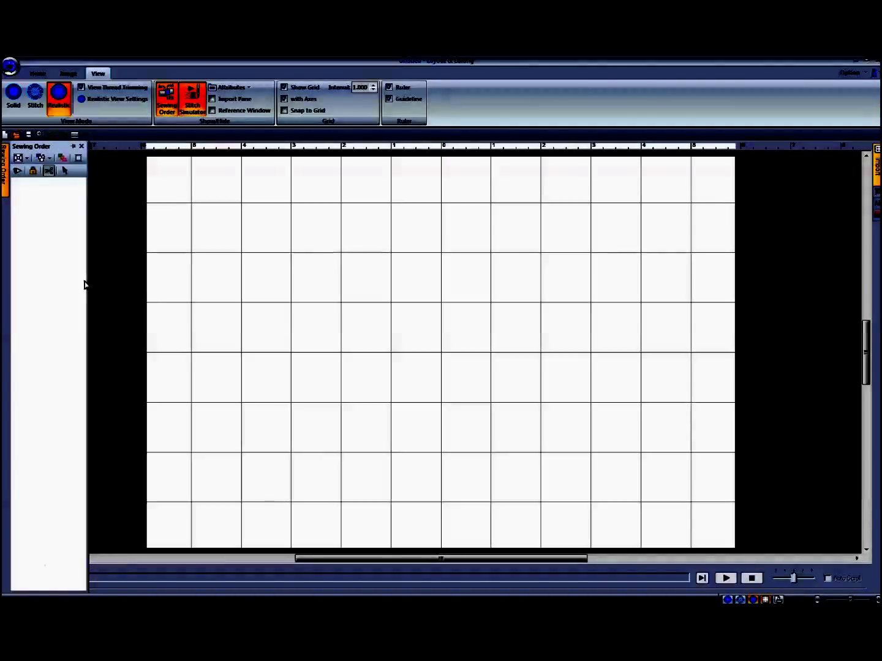
click(22, 272)
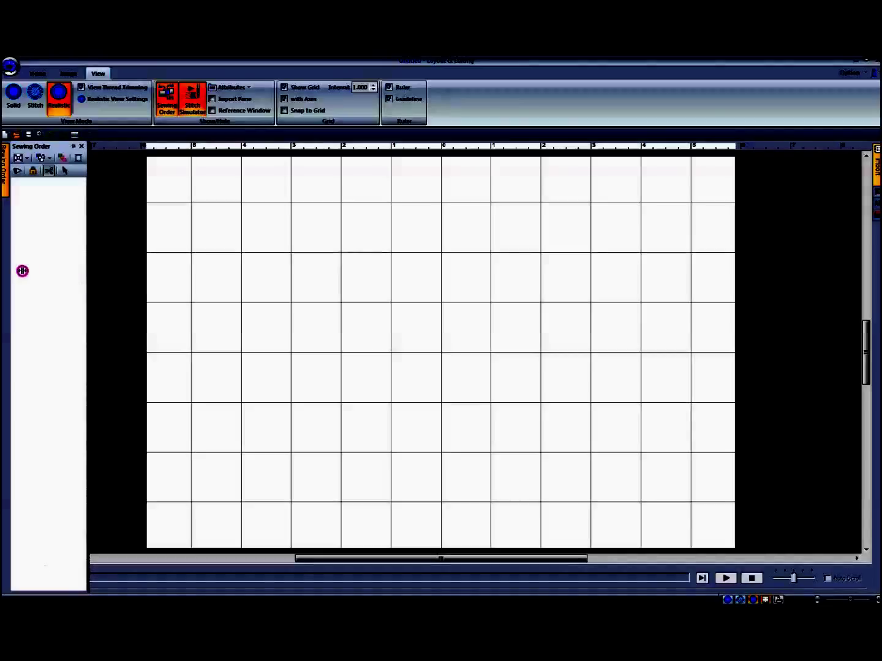
click(73, 145)
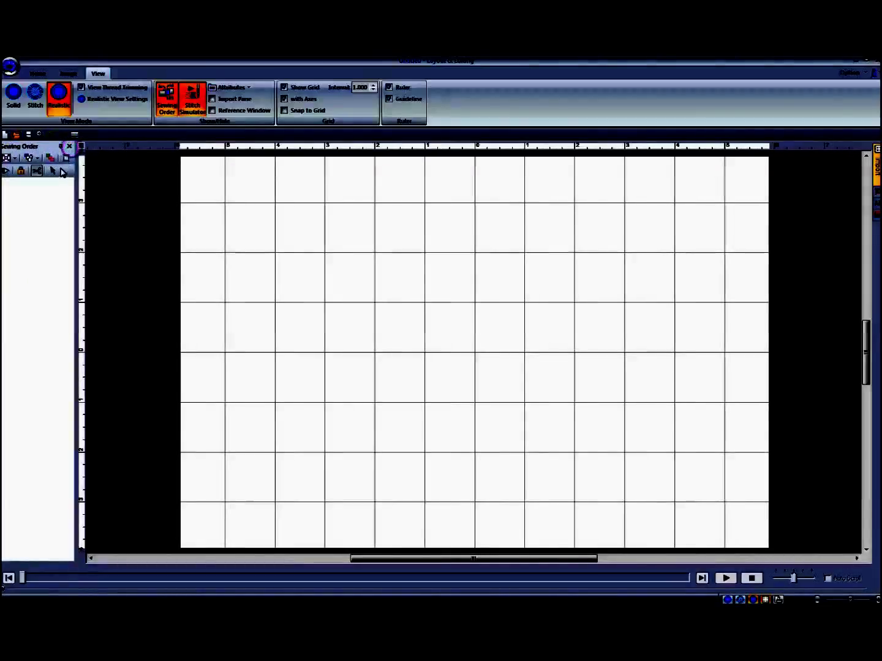
click(61, 232)
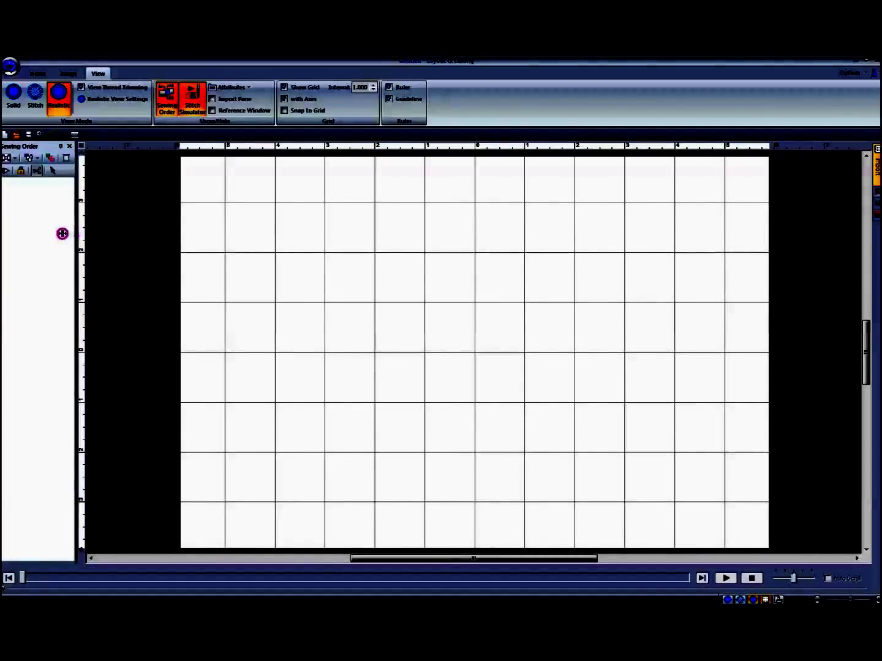
click(61, 147)
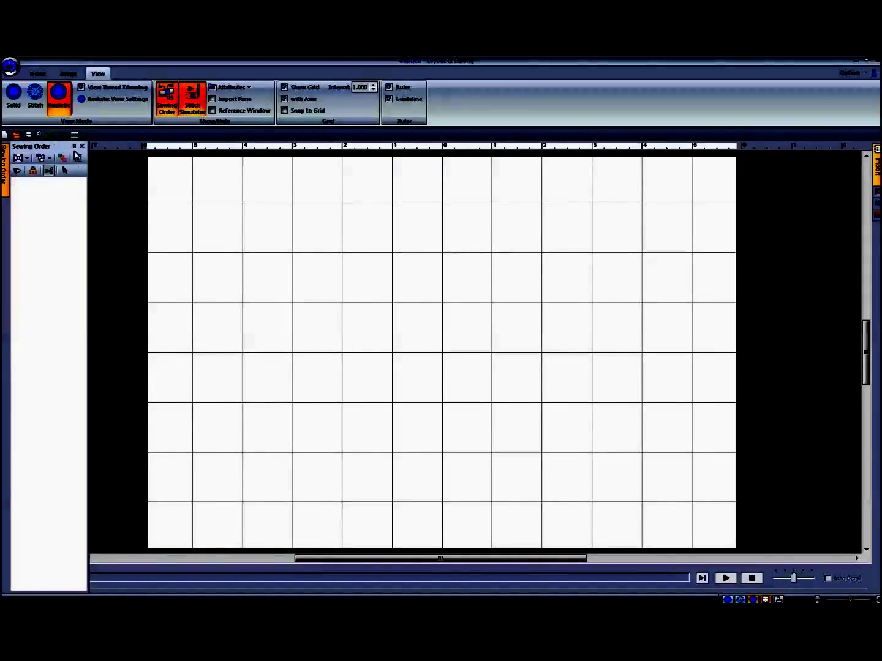
Hide and restore the Stitch Simulator, and look through the Sewing Attributes, Text Attributes, Color and Import panes.
click(190, 111)
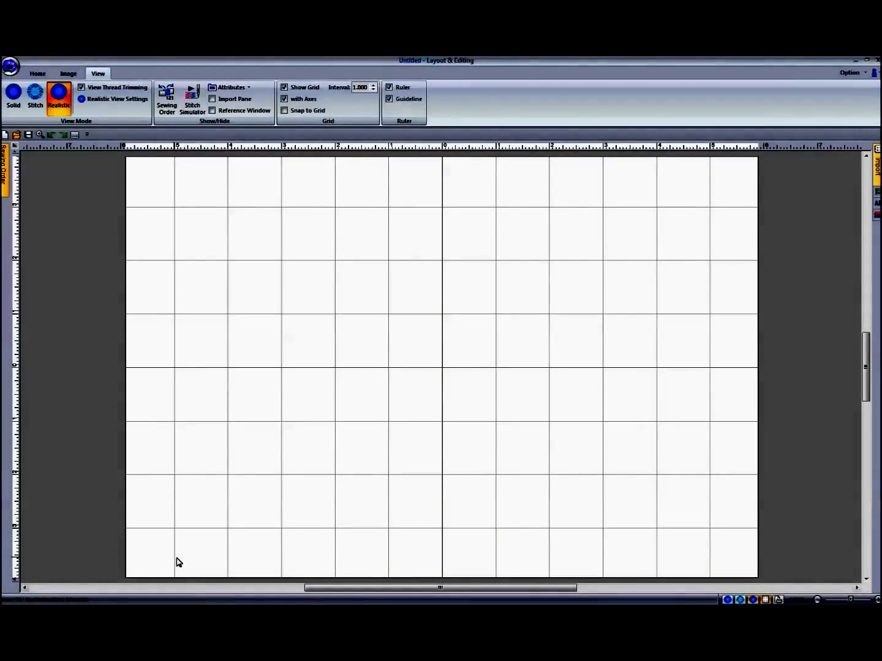
click(193, 113)
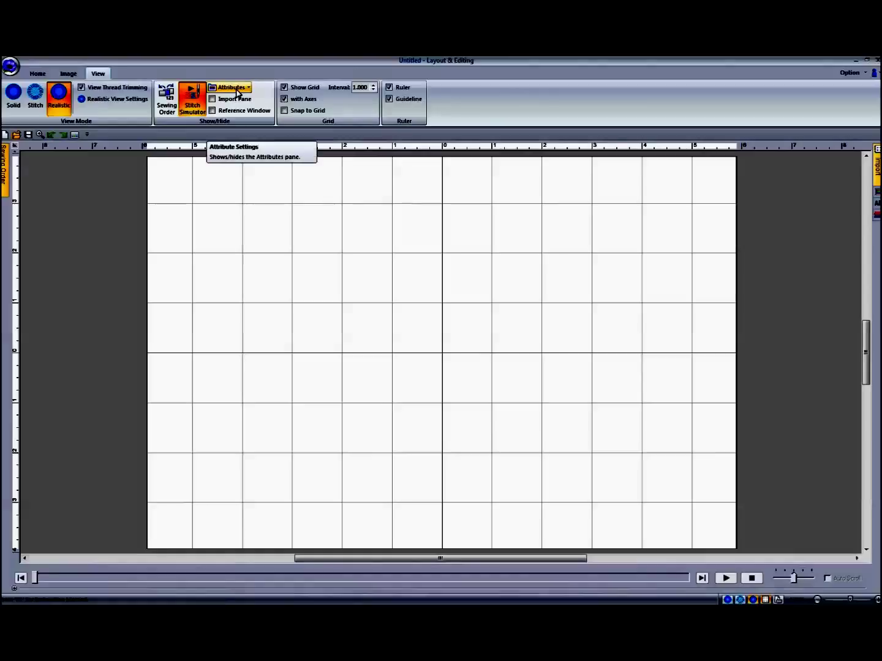
click(876, 221)
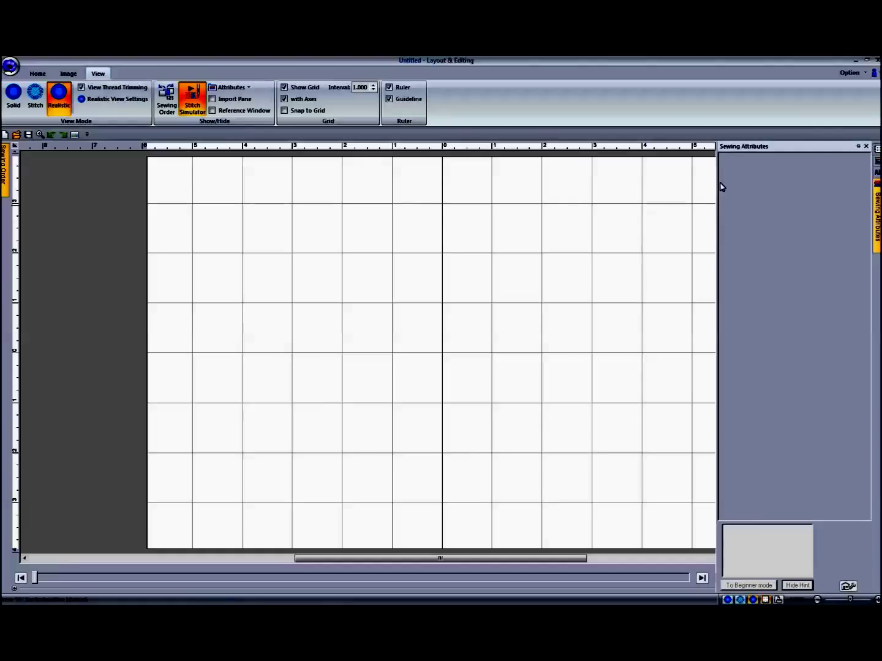
click(877, 184)
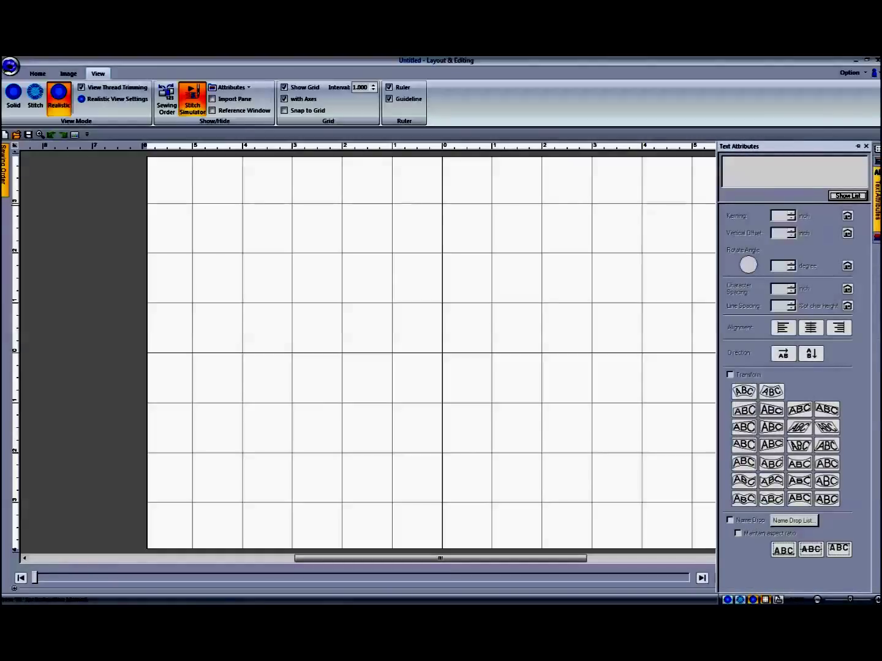
click(877, 177)
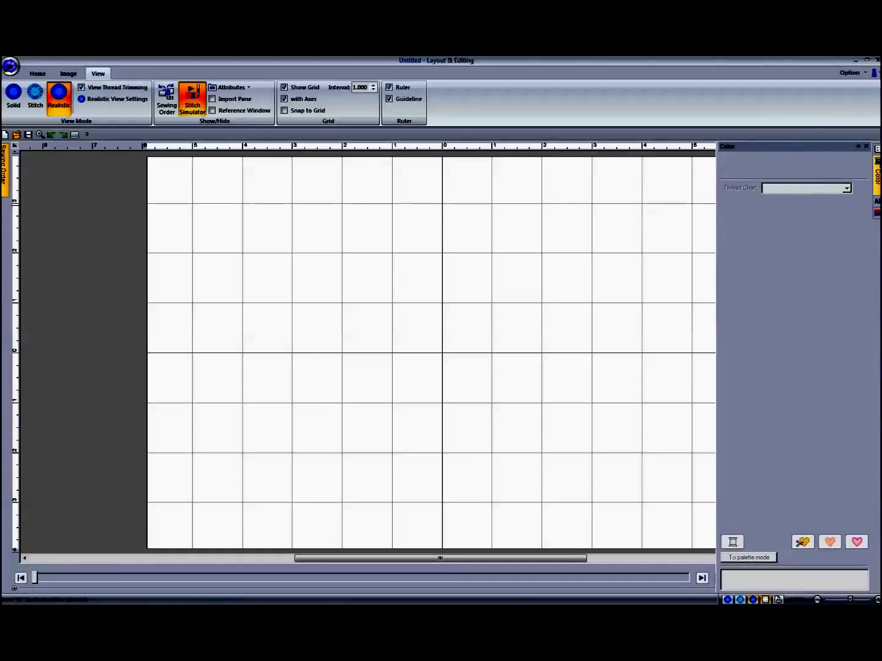
click(877, 153)
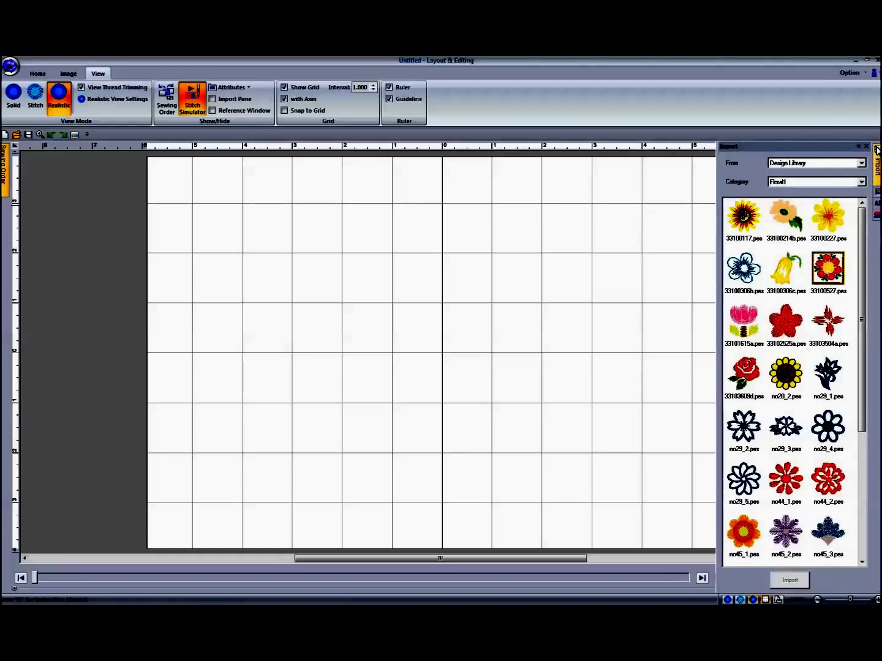
click(876, 205)
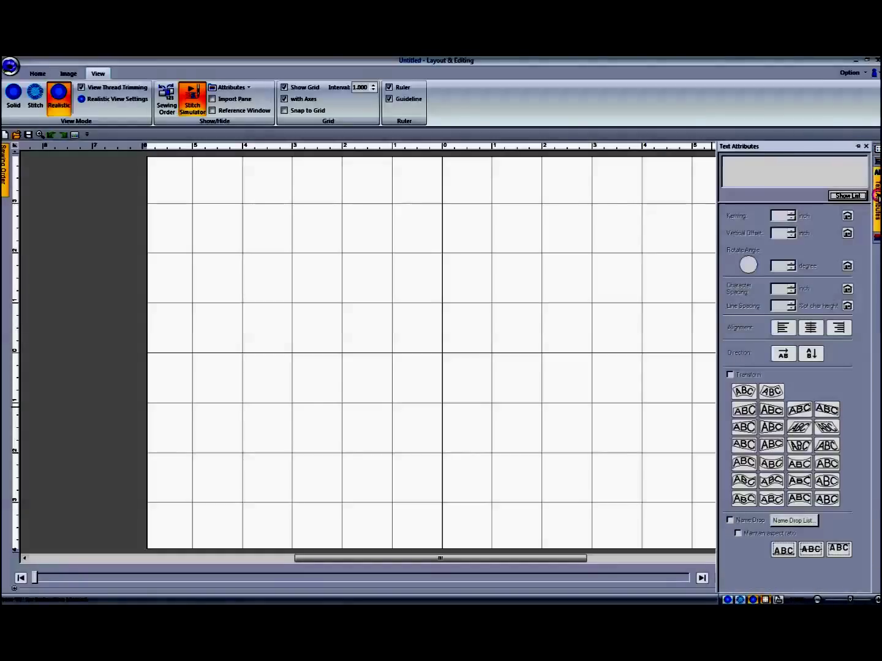
Show and hide the Reference Window, and switch the page grid off and back on.
click(212, 111)
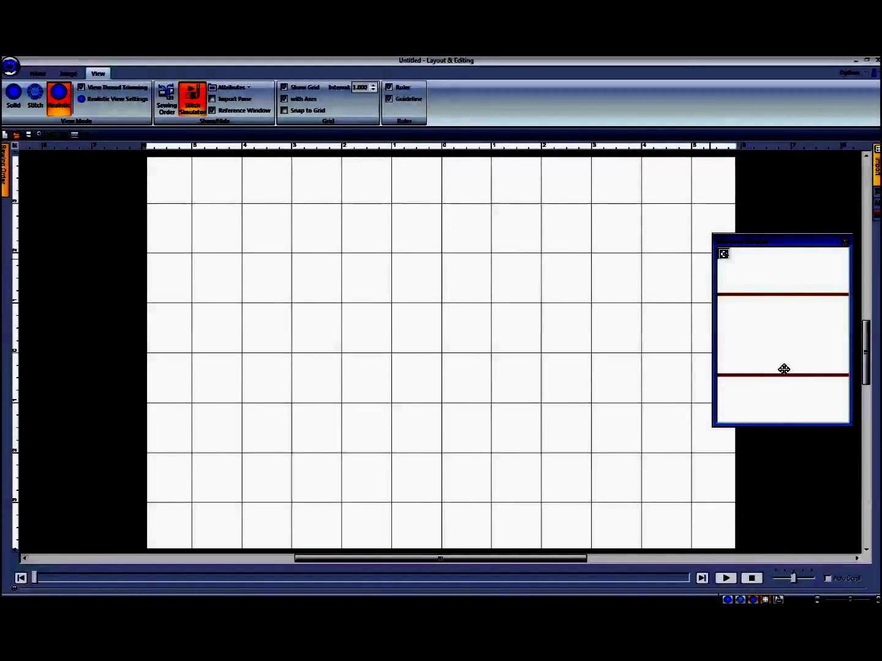
click(212, 111)
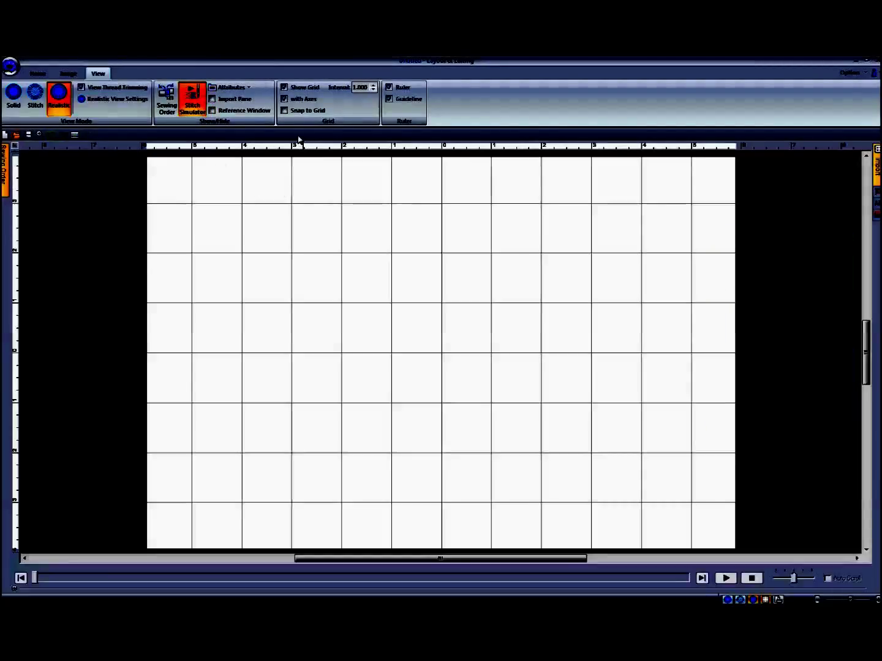
click(284, 87)
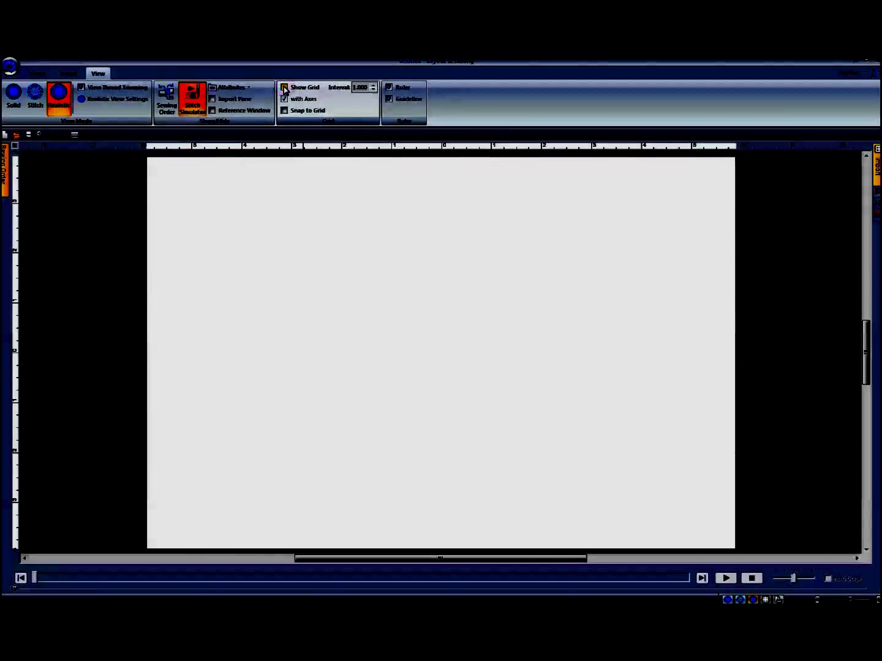
click(284, 88)
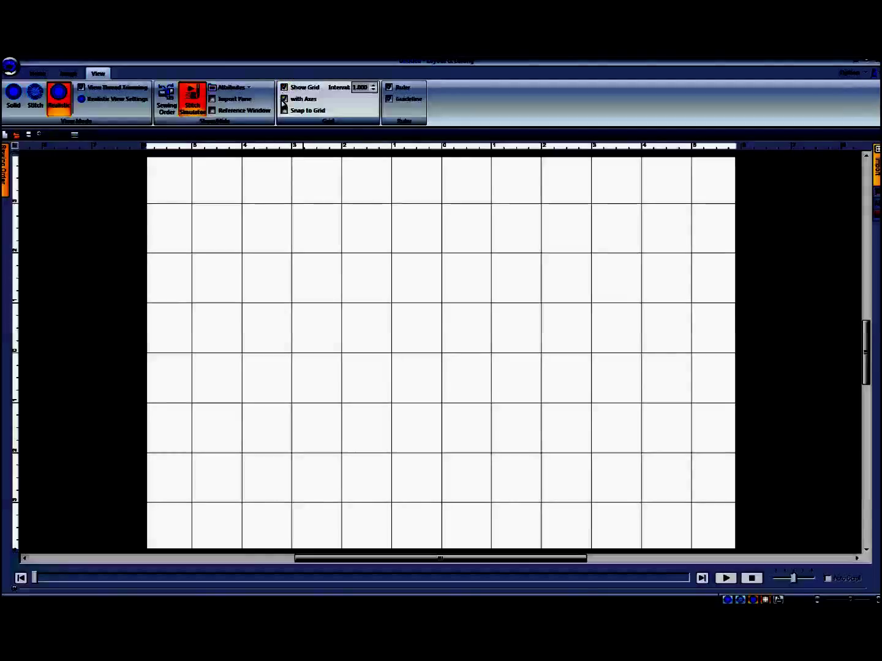
Decrease the grid interval in small increments to make the page grid finer.
click(372, 90)
click(372, 90)
click(373, 90)
click(372, 90)
click(372, 90)
click(372, 90)
click(373, 90)
click(372, 90)
click(372, 90)
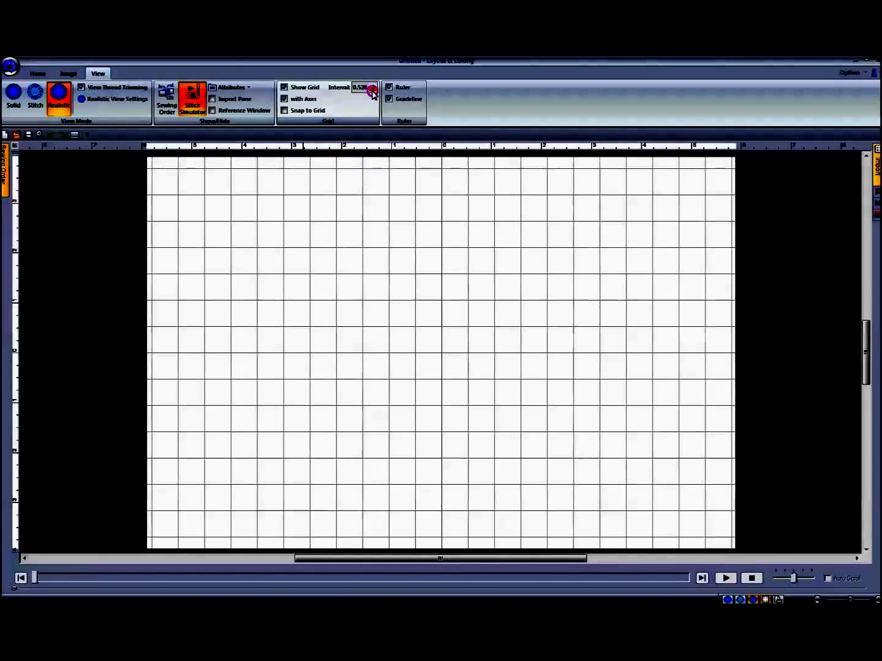
click(373, 90)
click(372, 90)
click(372, 90)
click(372, 90)
Increase the grid interval back to 1.000.
click(372, 85)
click(373, 86)
click(372, 85)
click(372, 85)
click(372, 85)
click(372, 86)
click(372, 85)
click(372, 85)
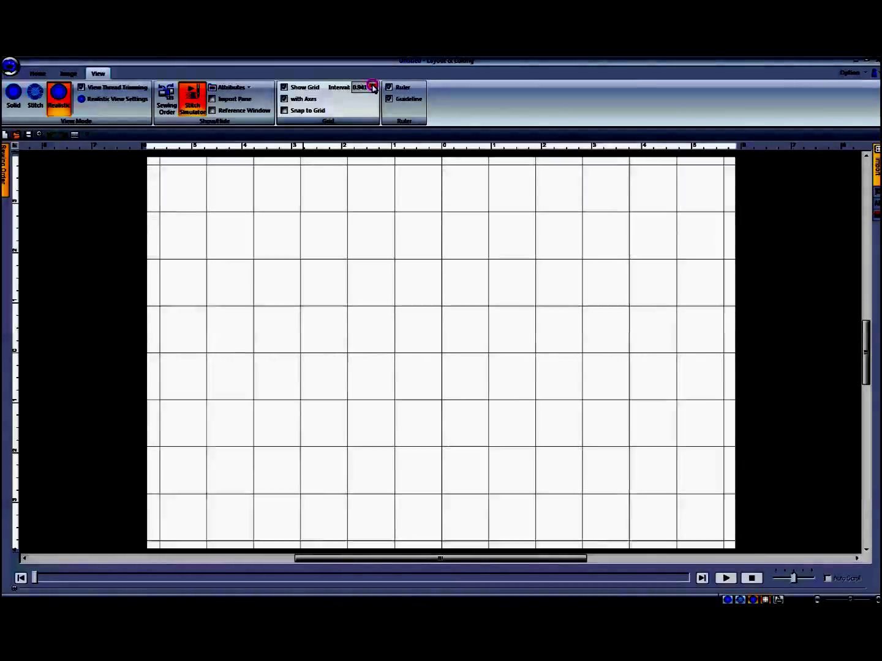
click(372, 85)
click(373, 85)
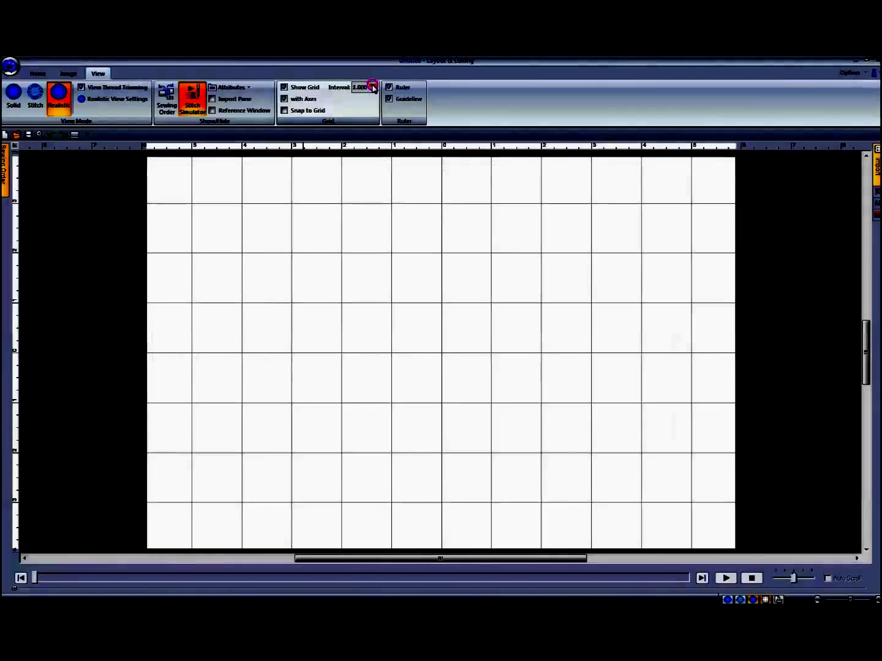
Switch the grid's with Axes option off and back on, and hide the ruler.
click(284, 99)
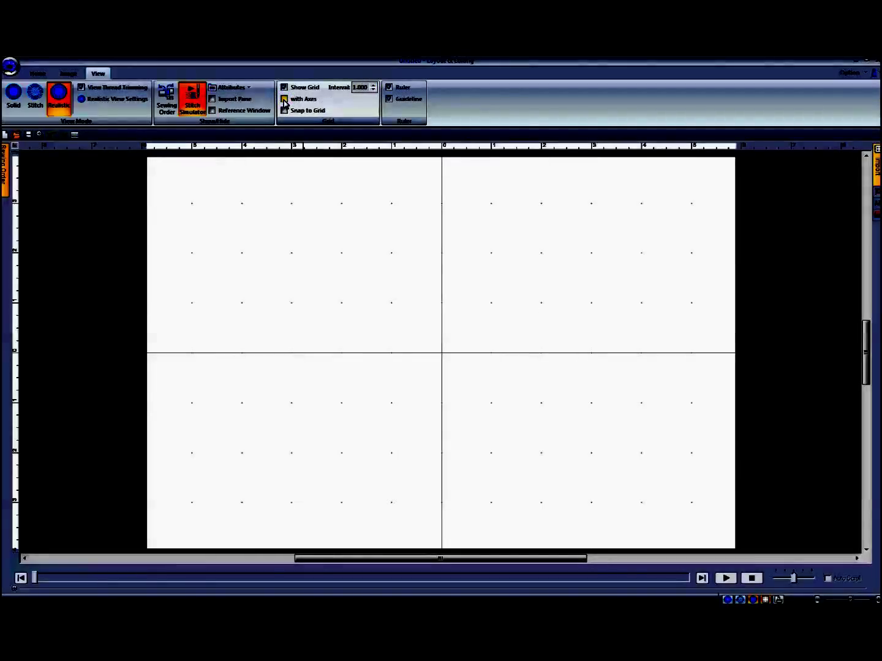
click(284, 100)
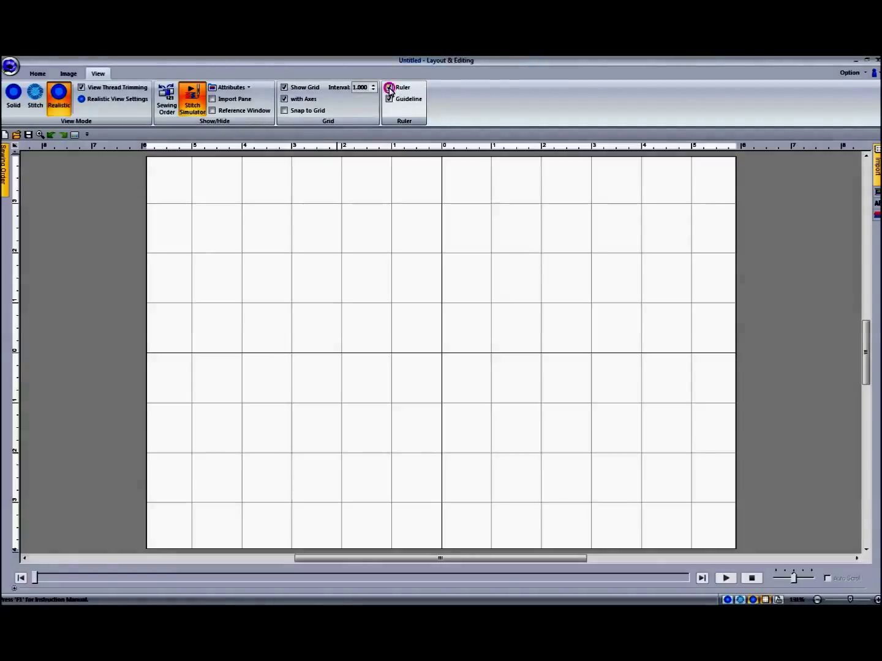
click(390, 88)
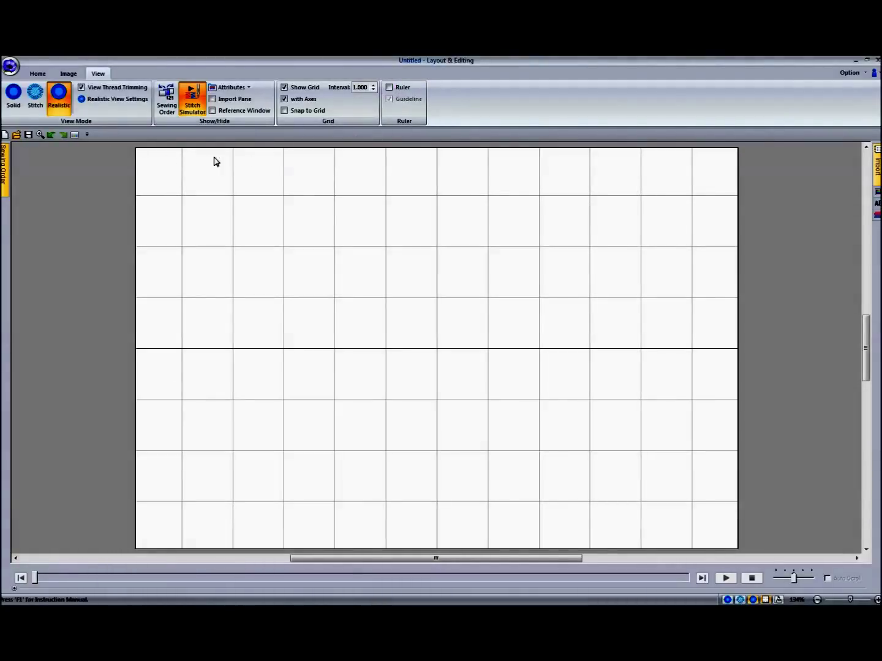
Show the ruler again and check that the system unit in the program options is set to inch.
click(389, 87)
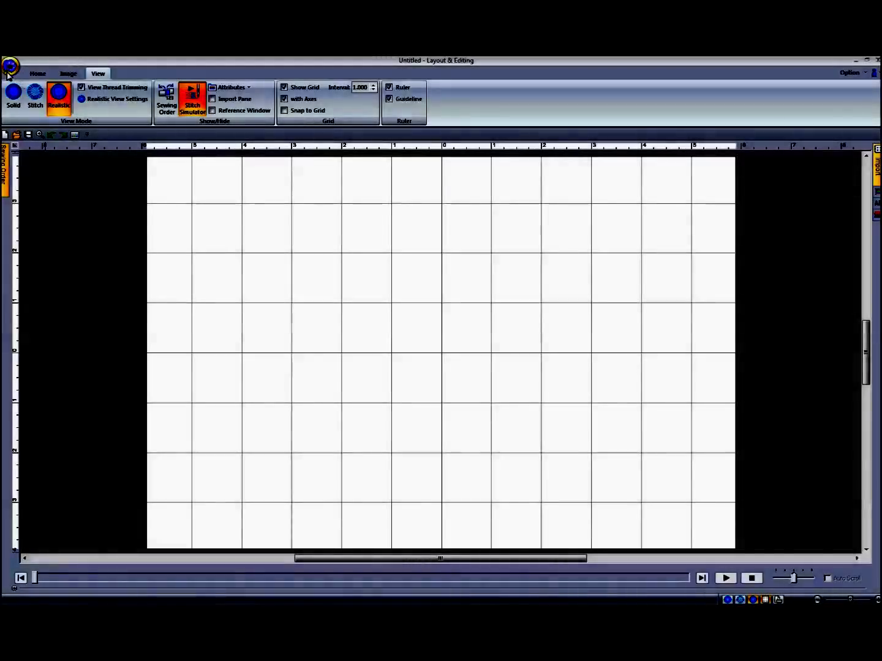
click(10, 66)
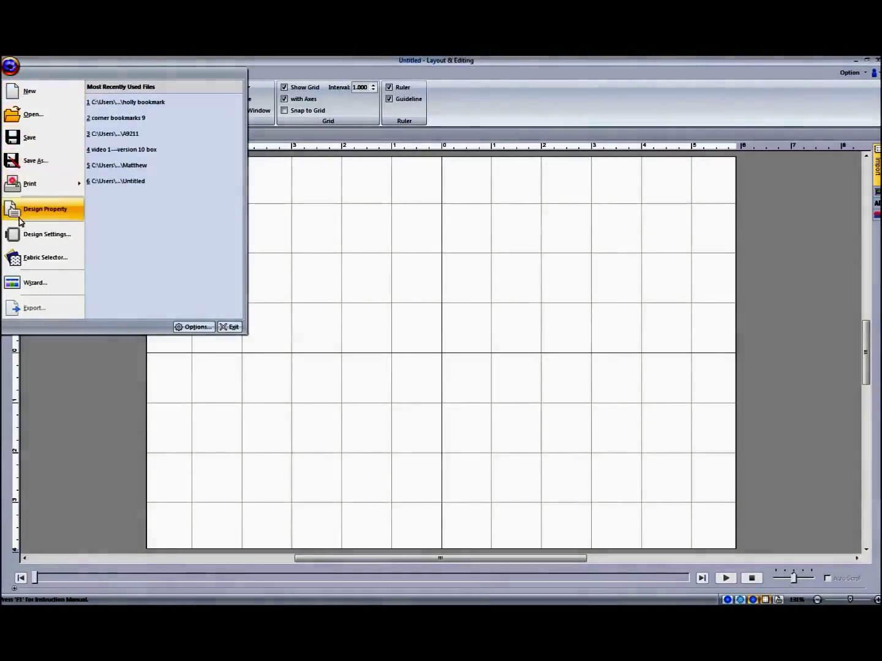
click(186, 327)
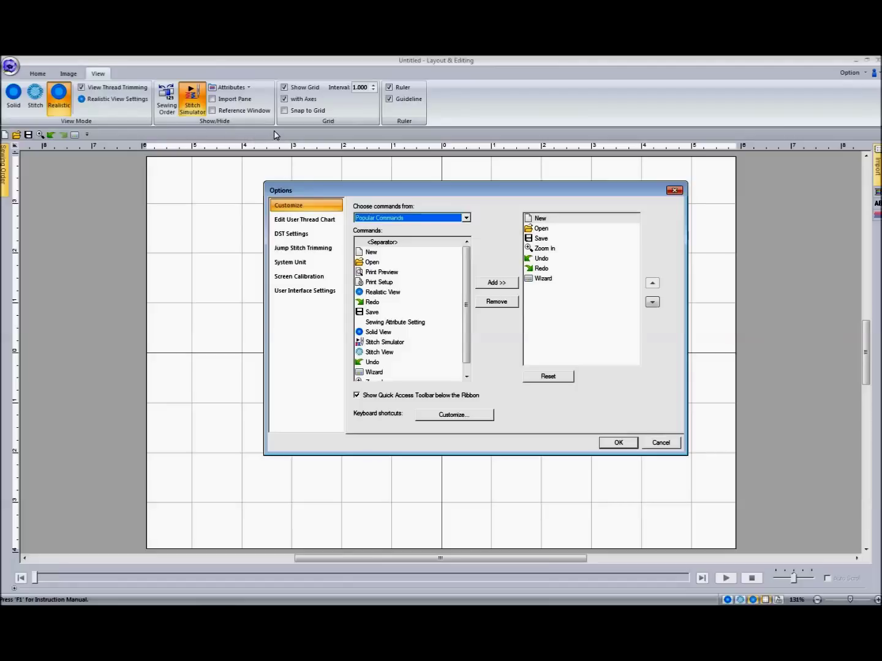
click(303, 264)
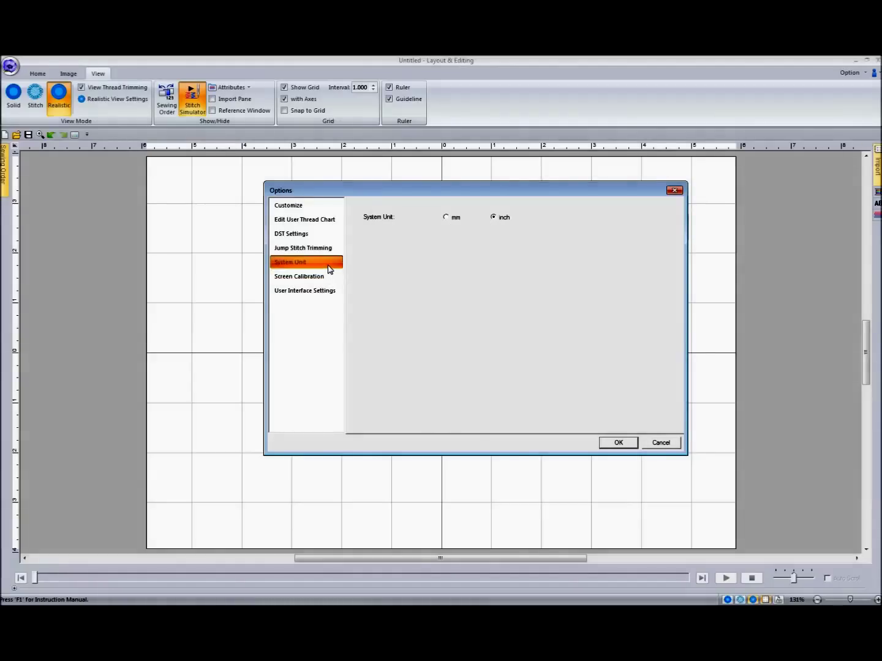
click(611, 443)
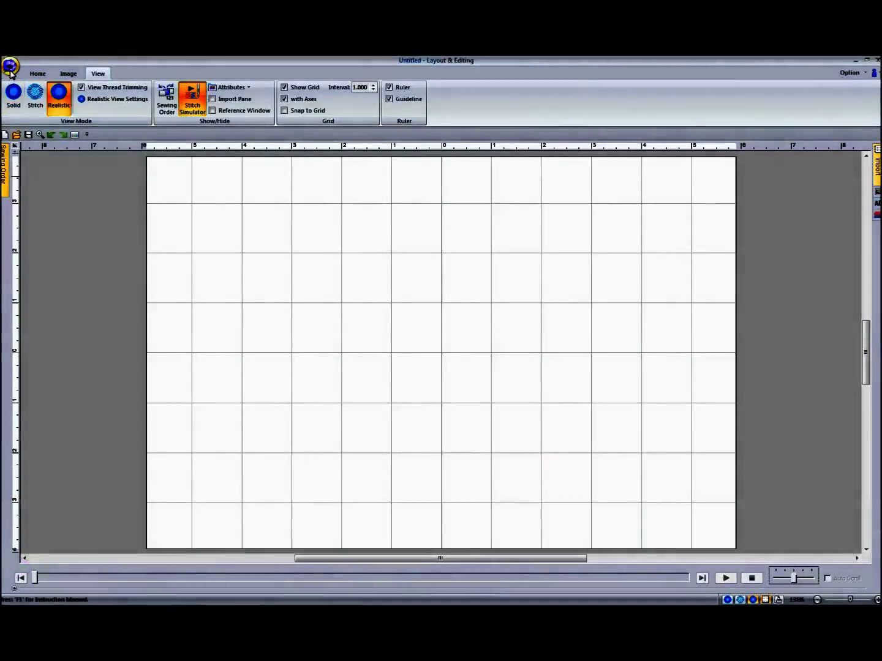
Set the application color to Blue in the user interface settings.
click(10, 71)
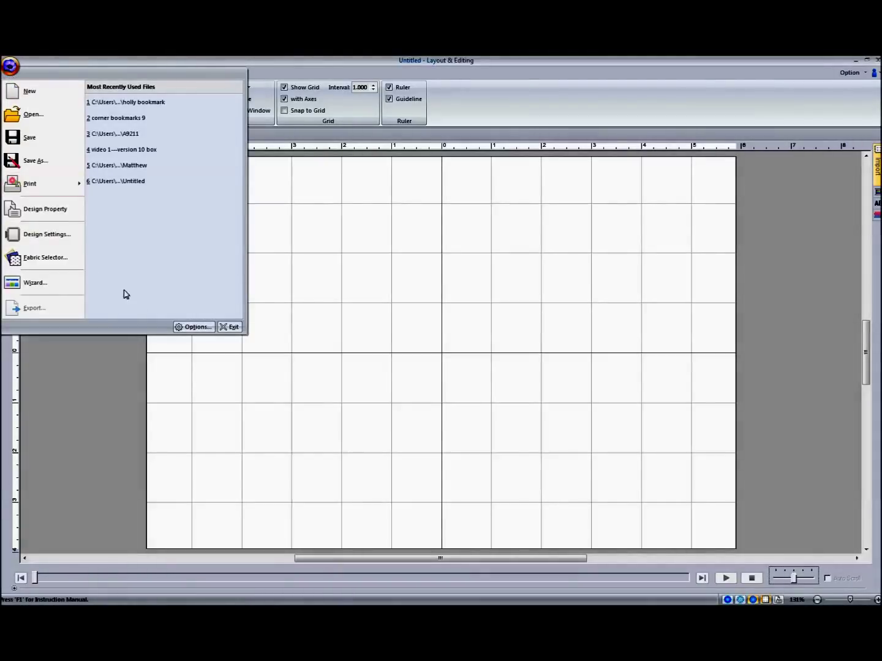
click(183, 326)
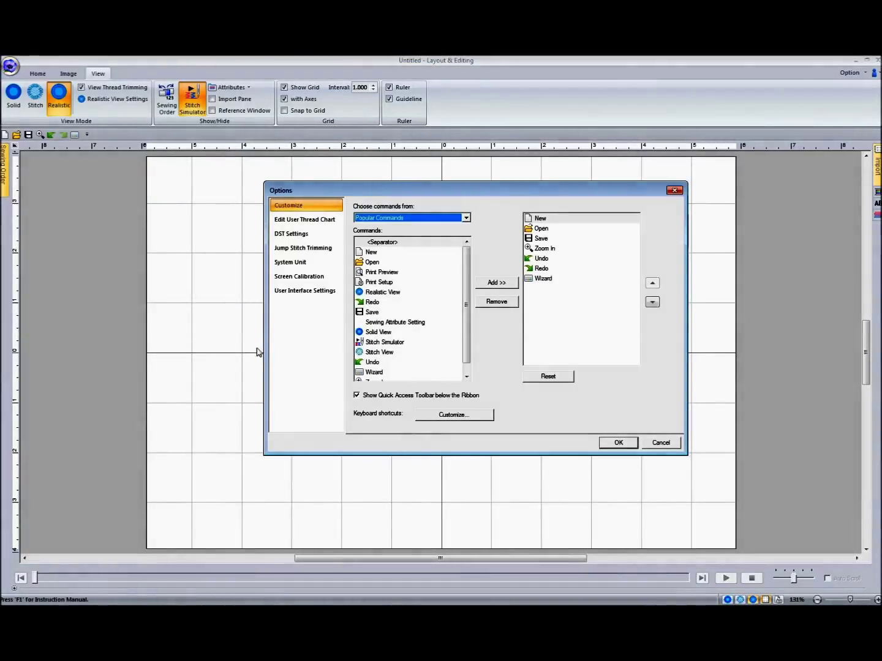
click(304, 292)
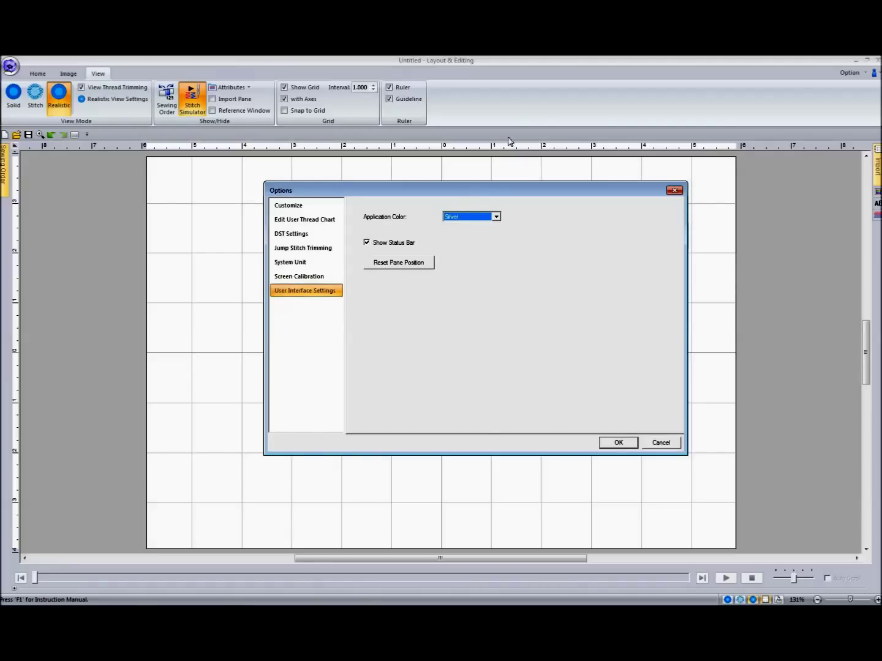
click(497, 218)
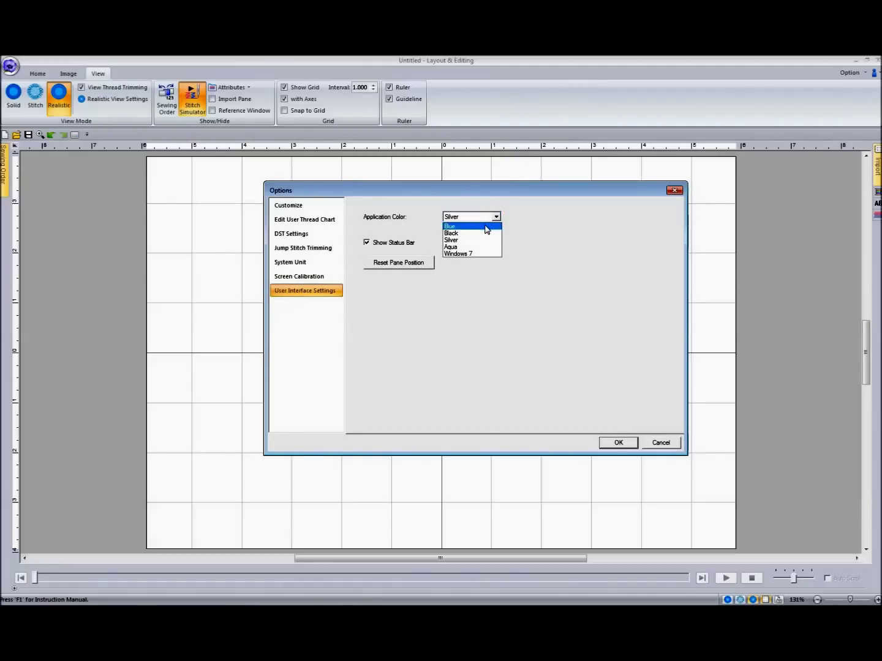
click(487, 227)
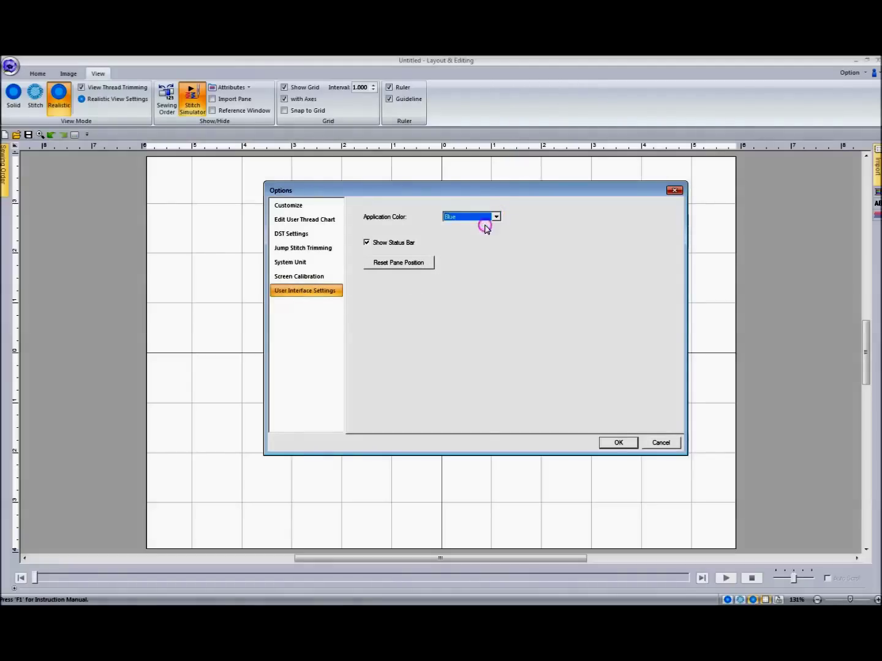
click(605, 446)
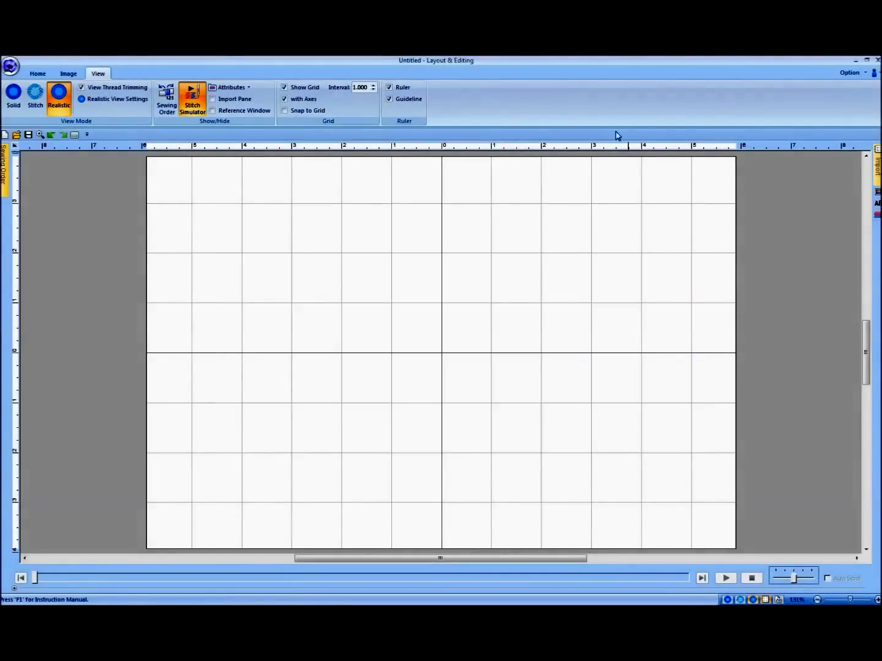
Change the application color to Aqua in the user interface settings.
click(12, 67)
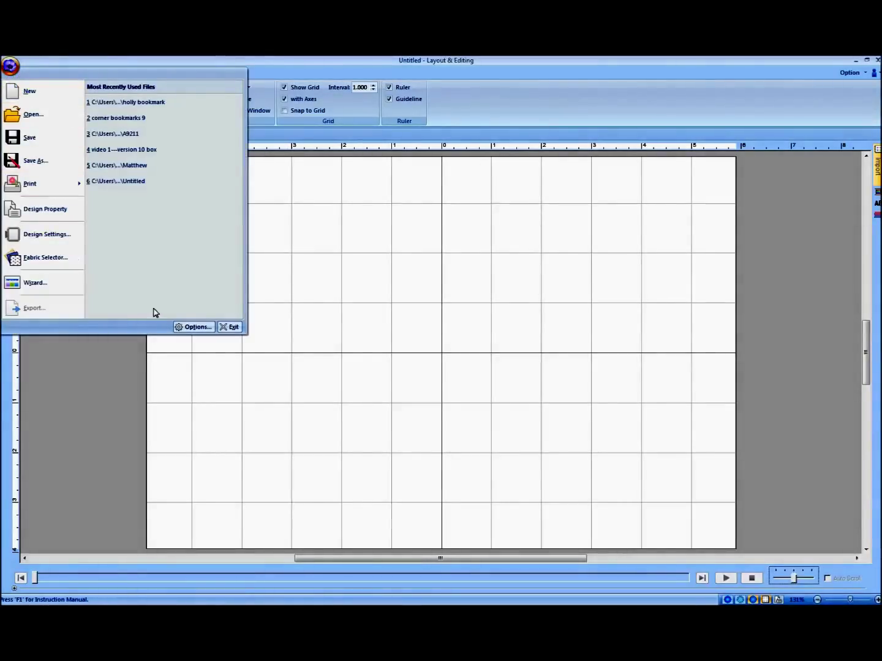
click(191, 327)
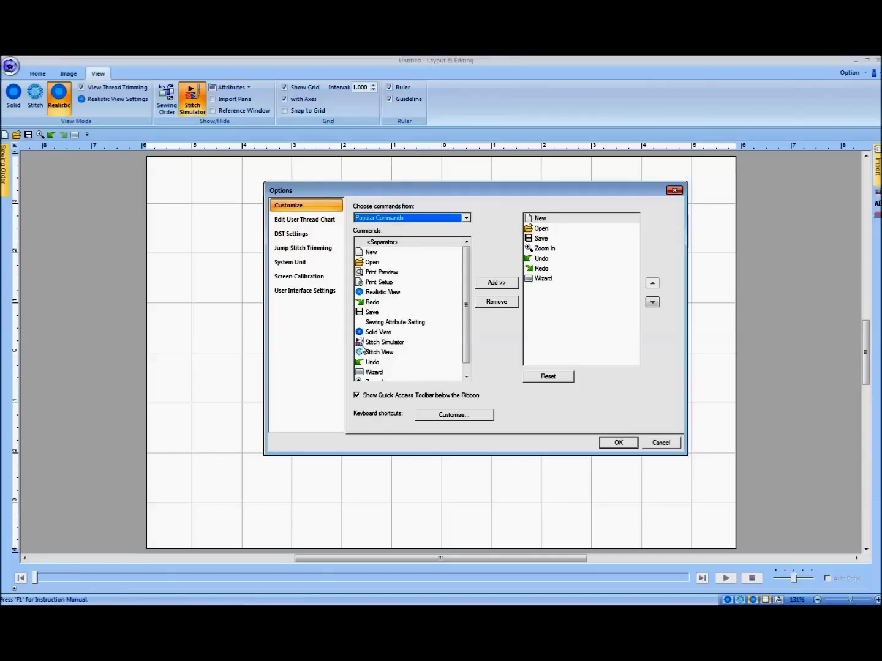
click(312, 292)
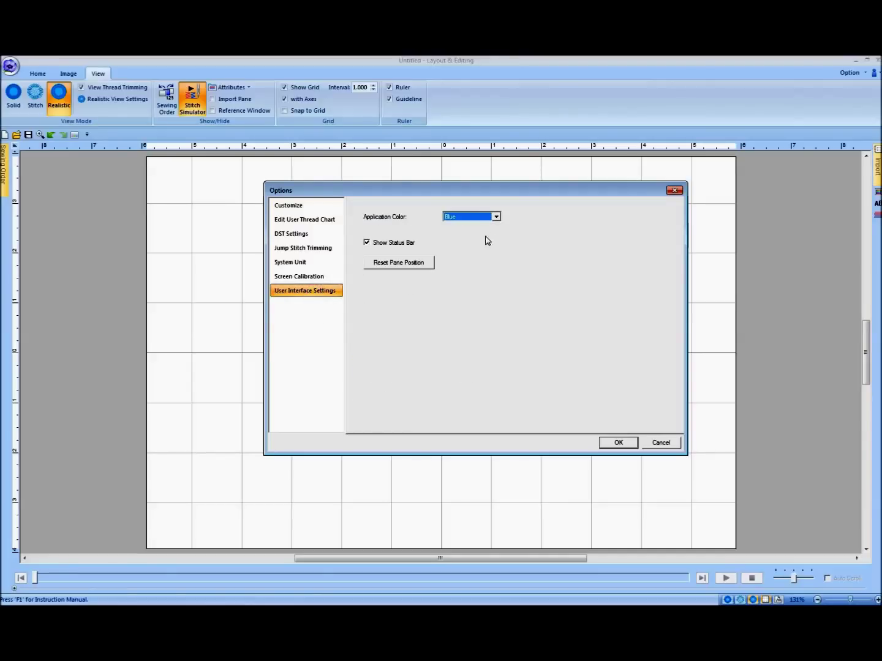
click(496, 218)
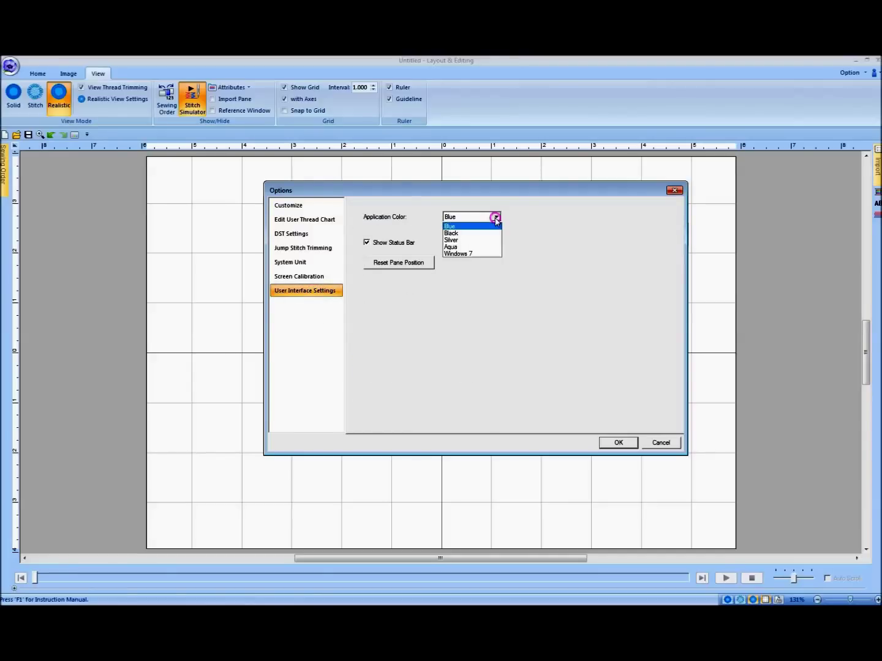
click(472, 247)
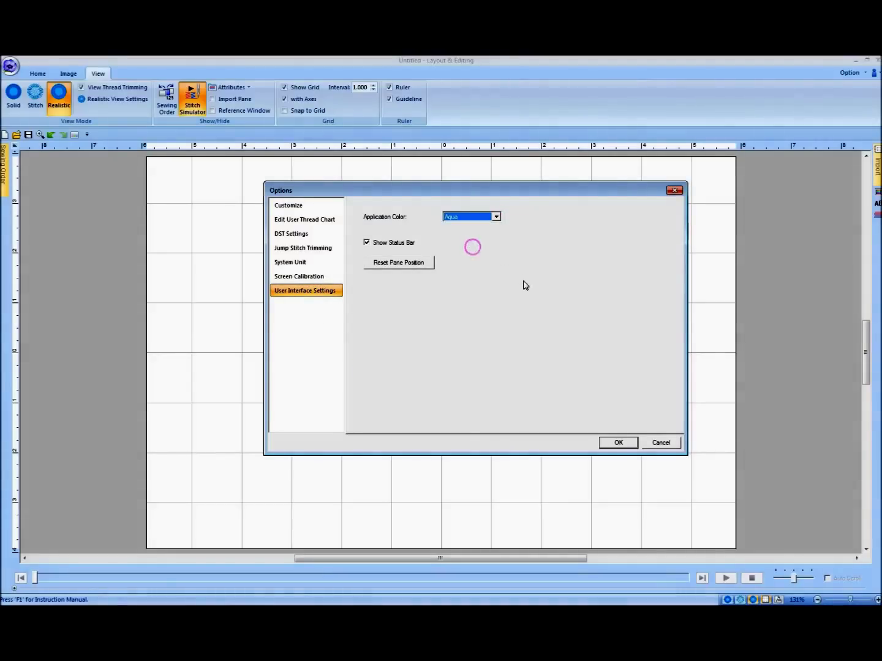
click(618, 443)
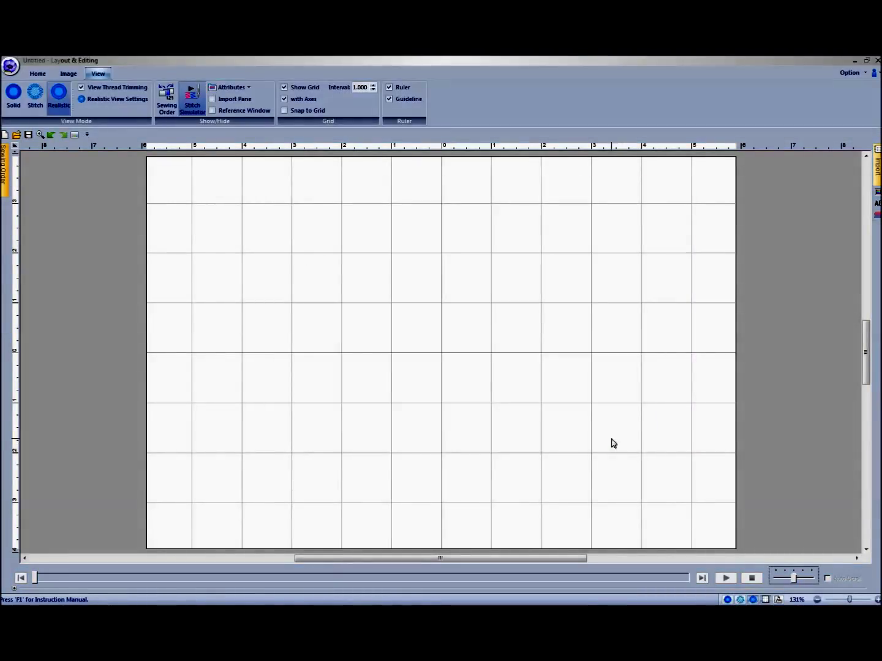
Change the application color to Black in the user interface settings.
click(10, 65)
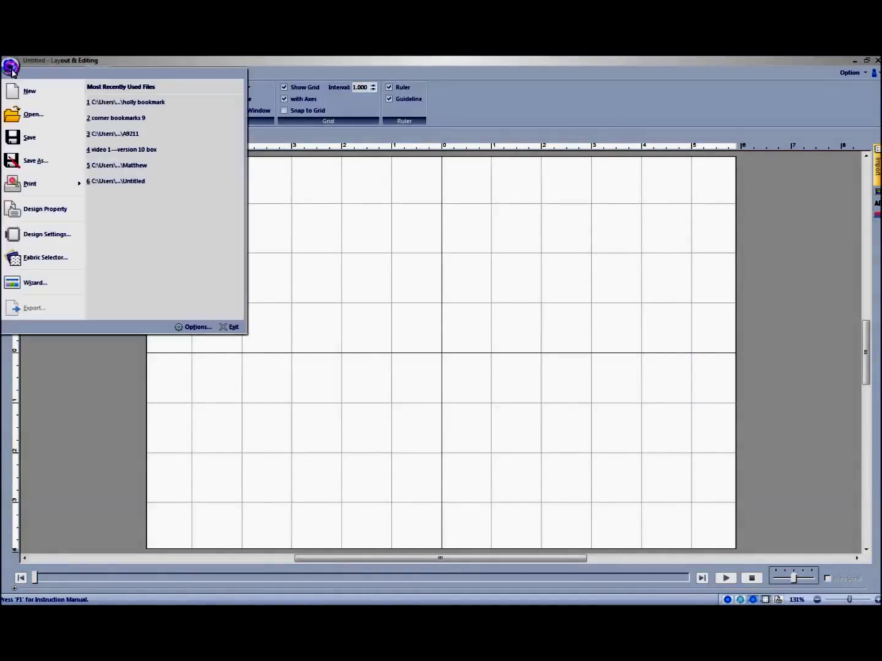
click(188, 326)
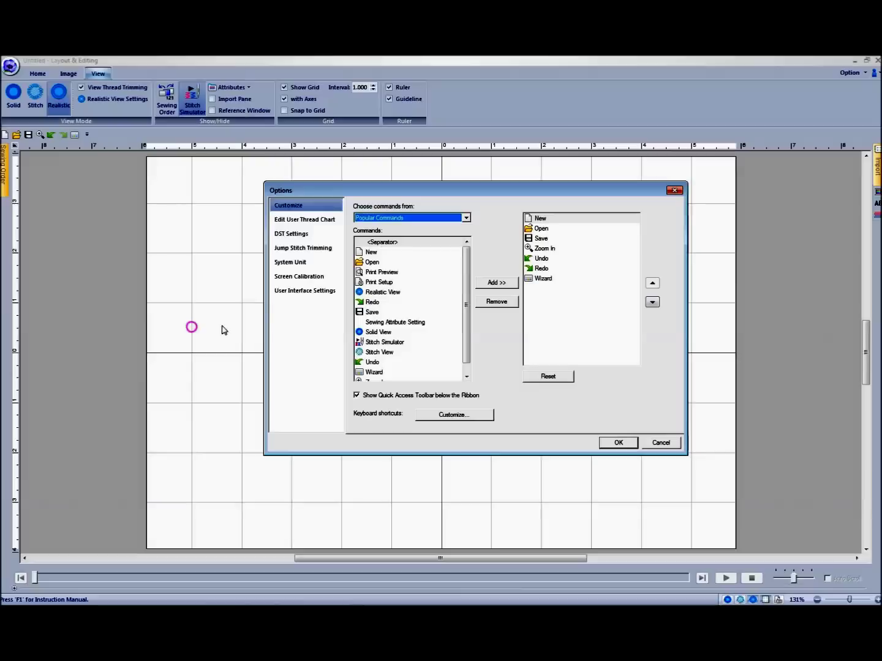
click(303, 292)
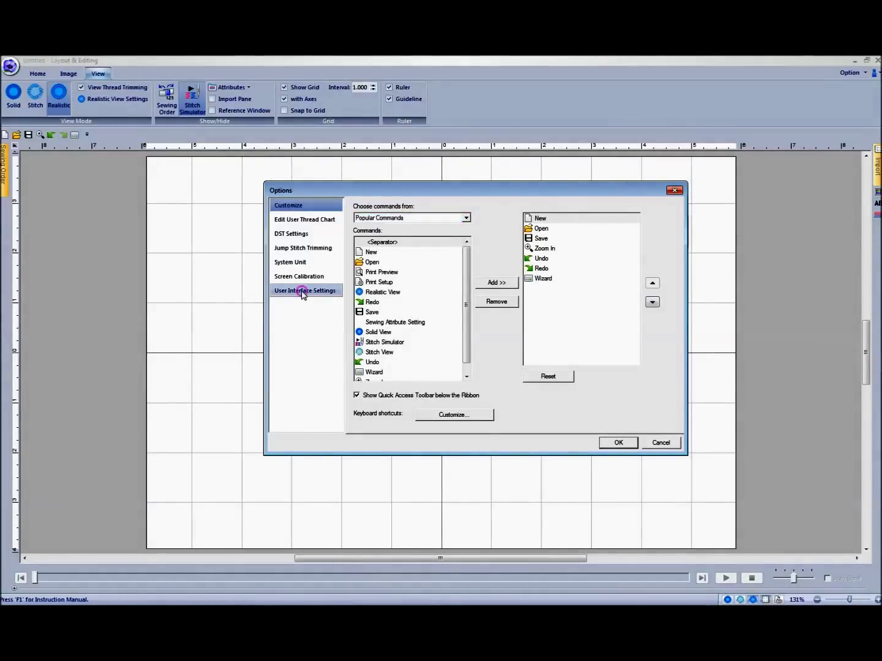
click(497, 217)
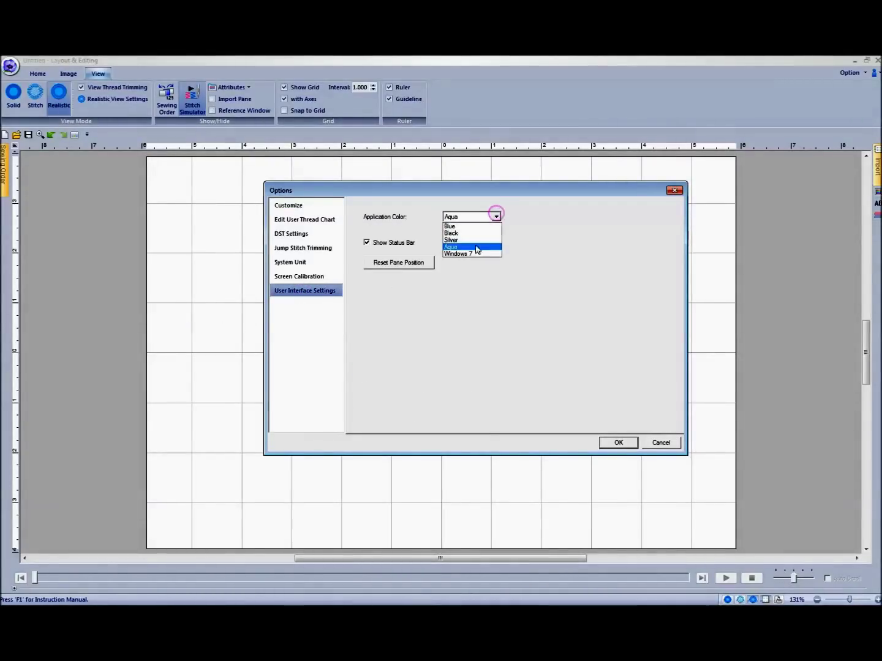
click(456, 234)
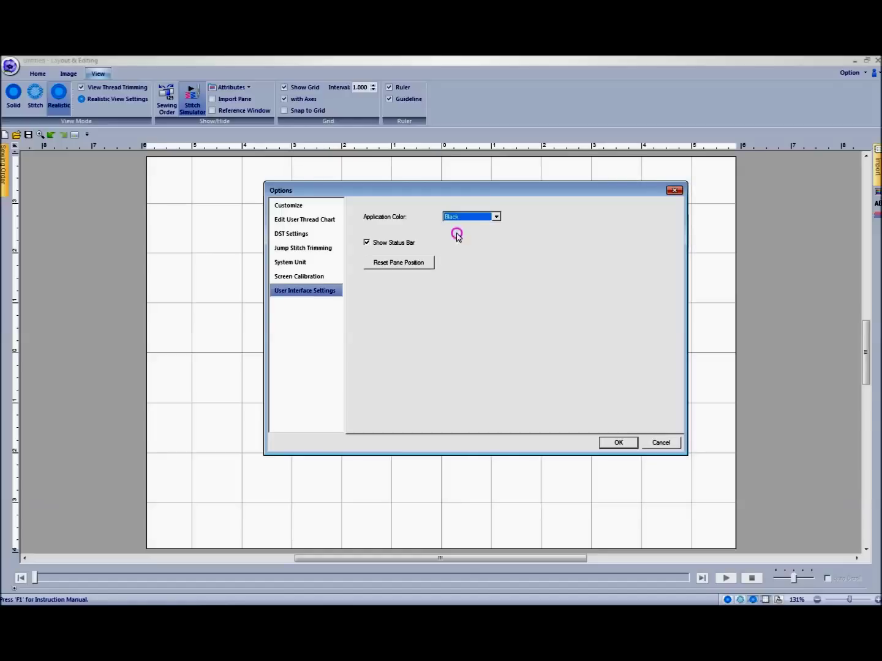
click(624, 444)
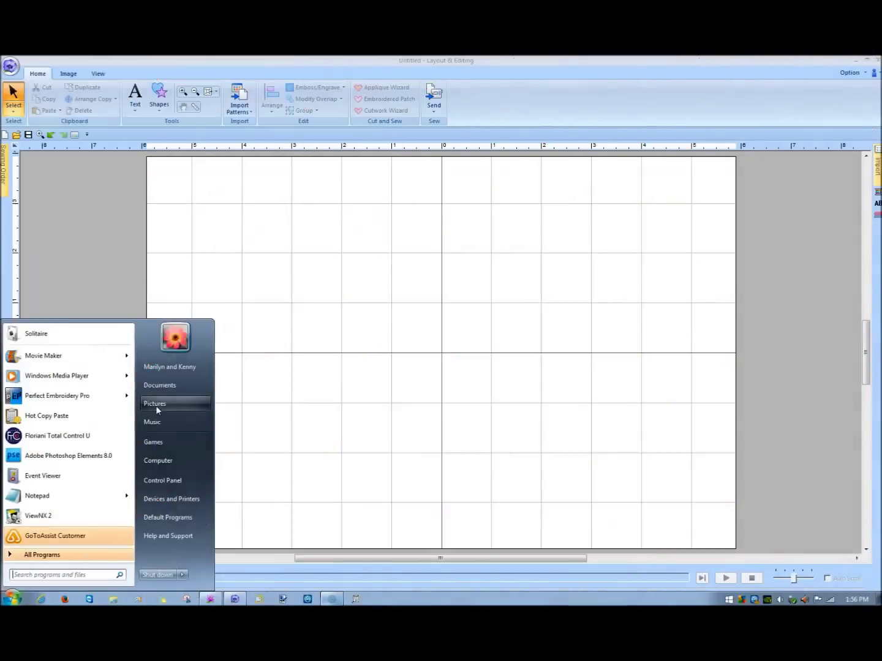
Switch to Windows Explorer, look at the block image in the Video 1-digitizing folder of the Pictures library, and close the folder windows.
click(157, 404)
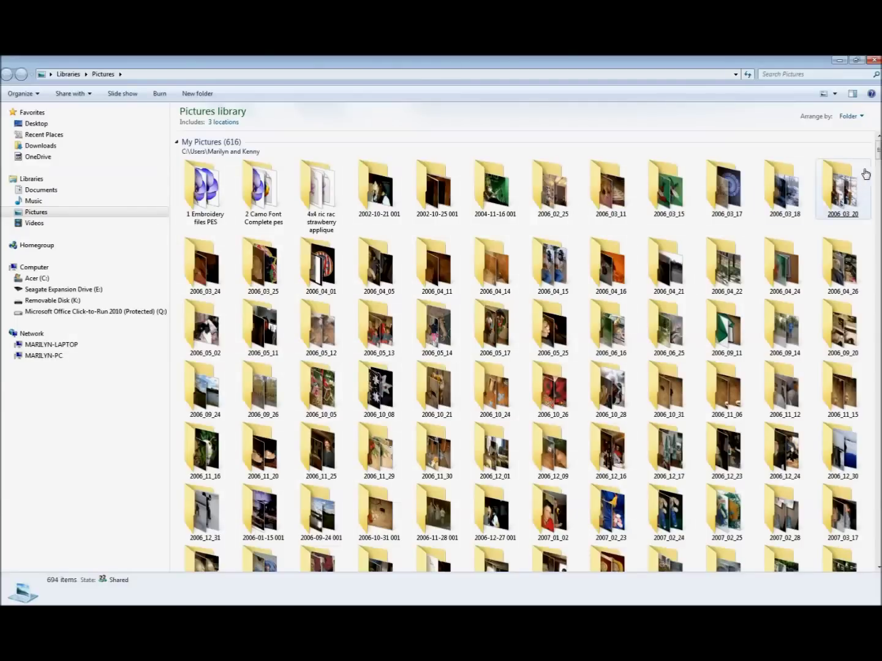
scroll(796, 288, down, 15)
double_click(824, 344)
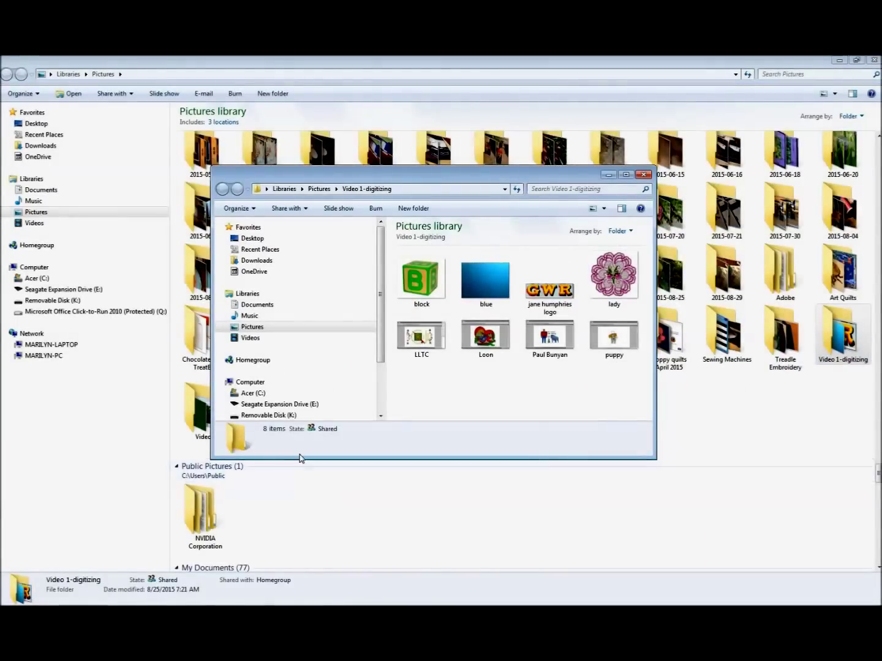
click(416, 294)
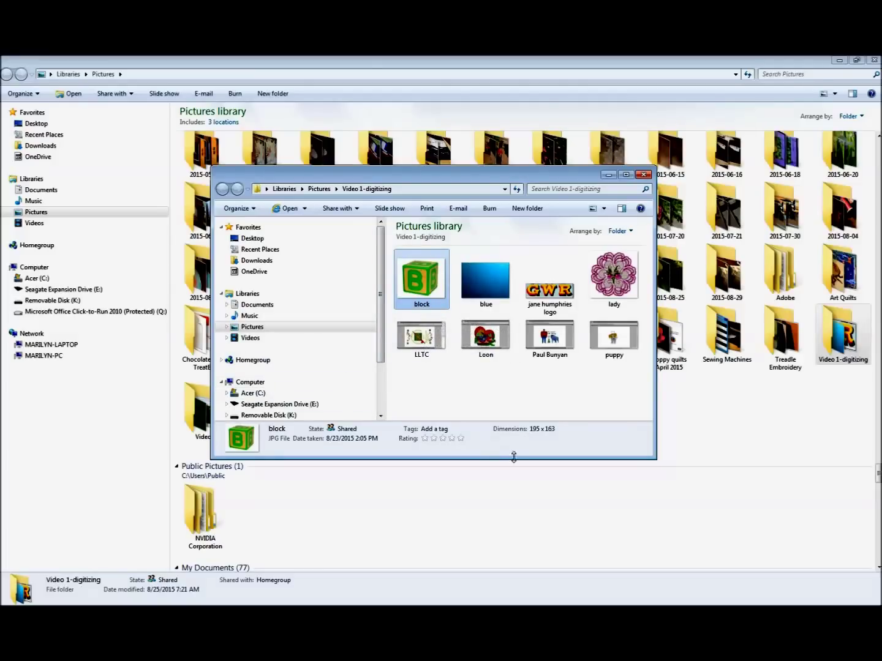
click(643, 176)
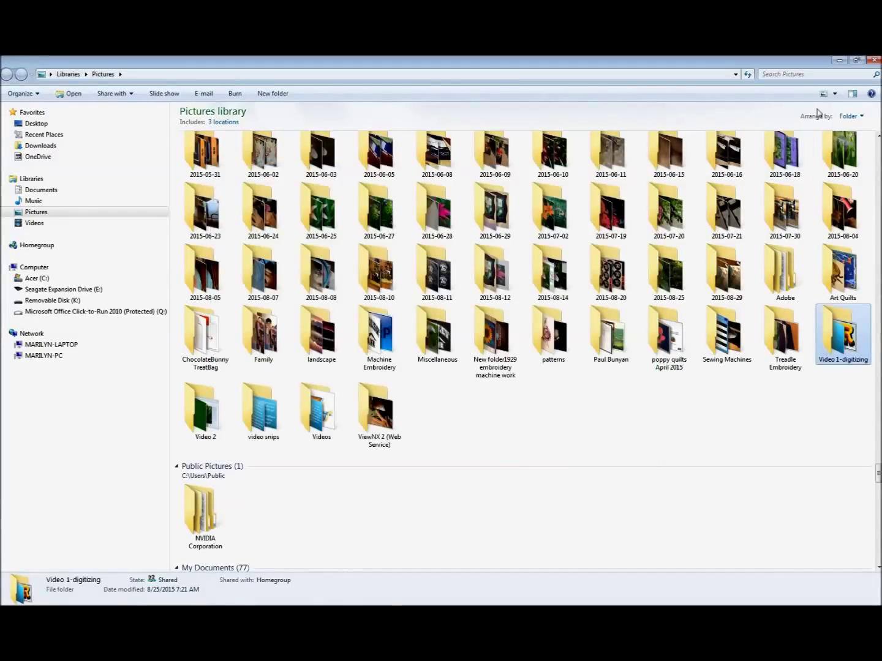
click(874, 60)
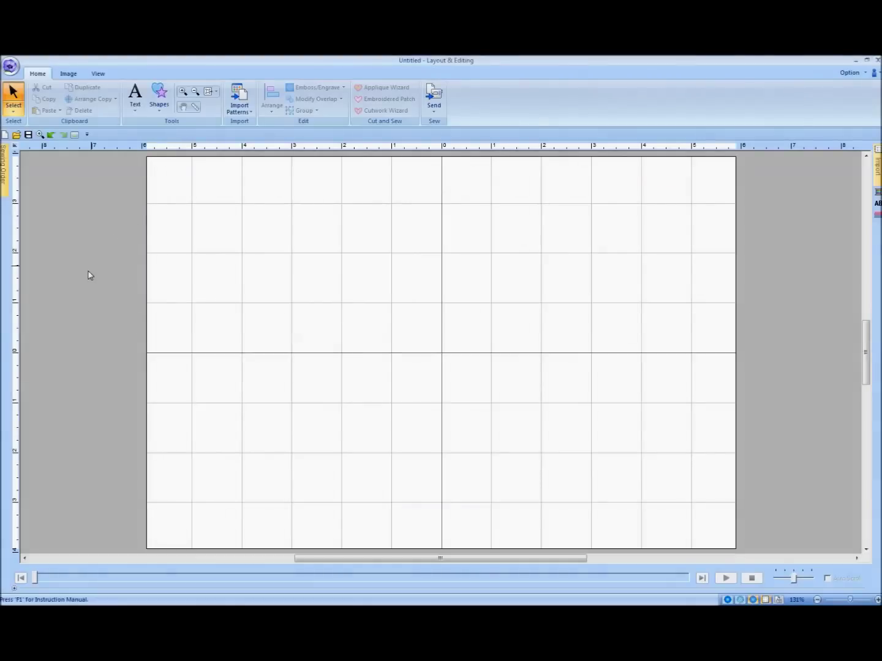
Open the block image from file, from the Video 1-digitizing folder, onto the design page.
click(69, 74)
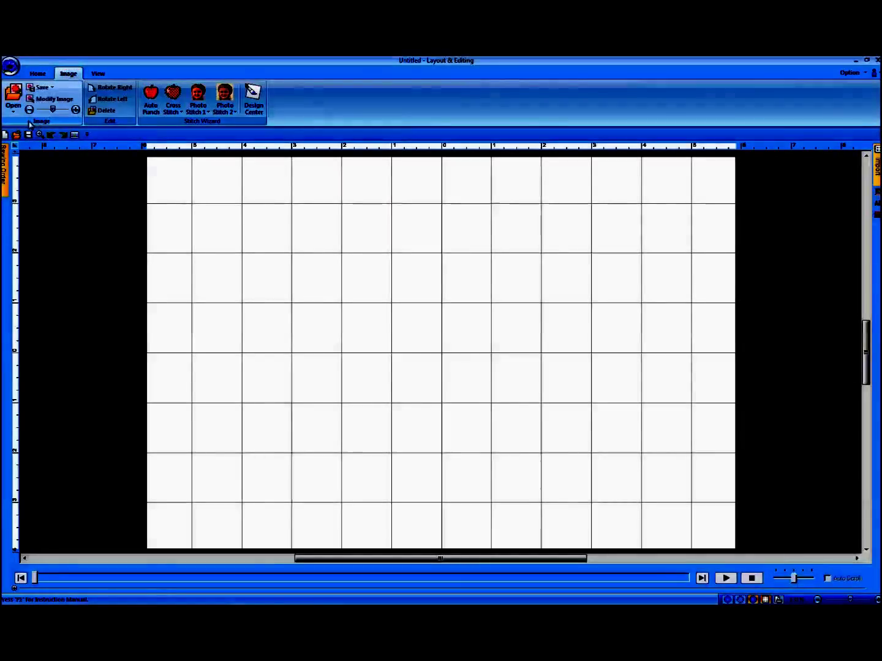
click(14, 114)
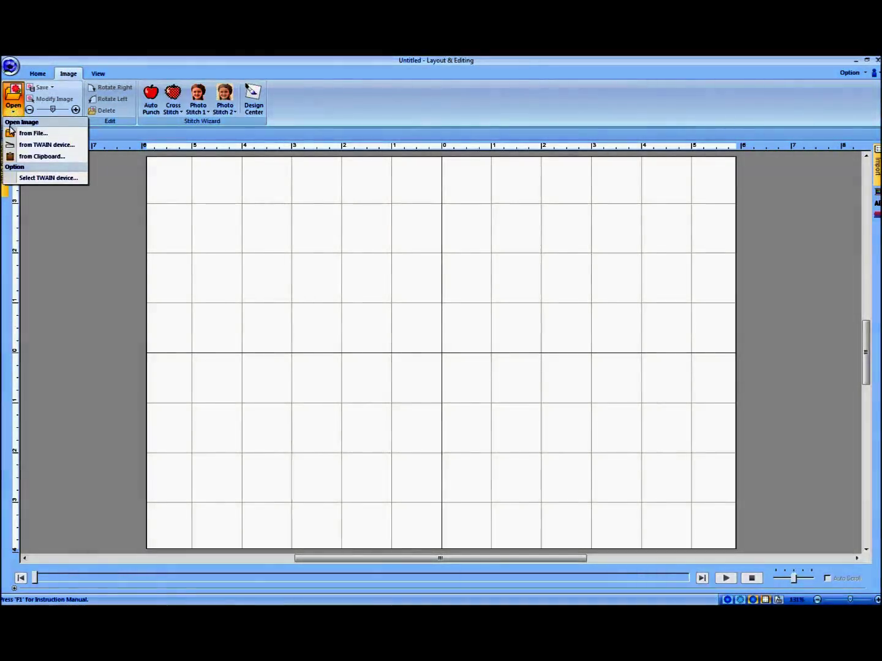
click(42, 134)
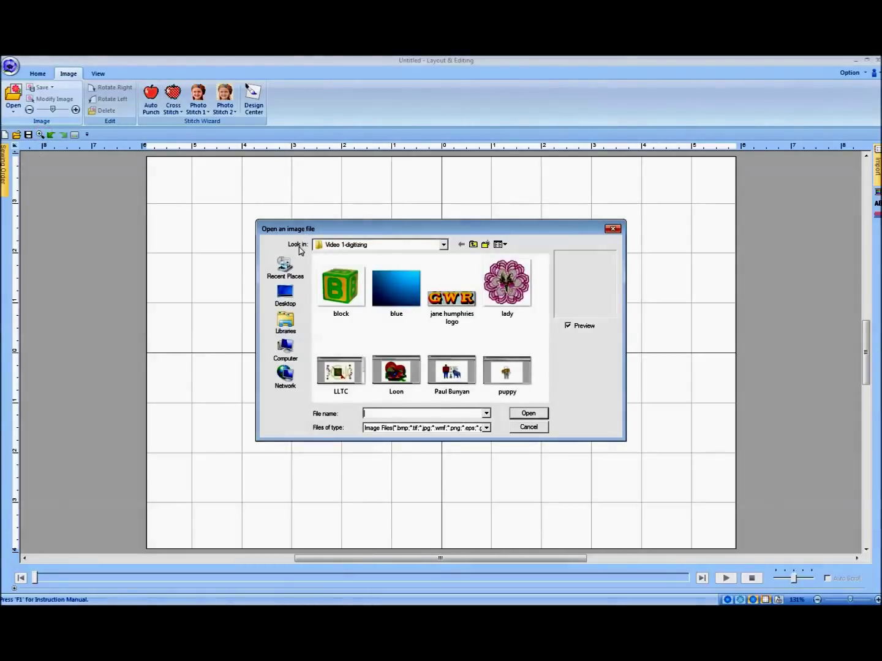
click(443, 246)
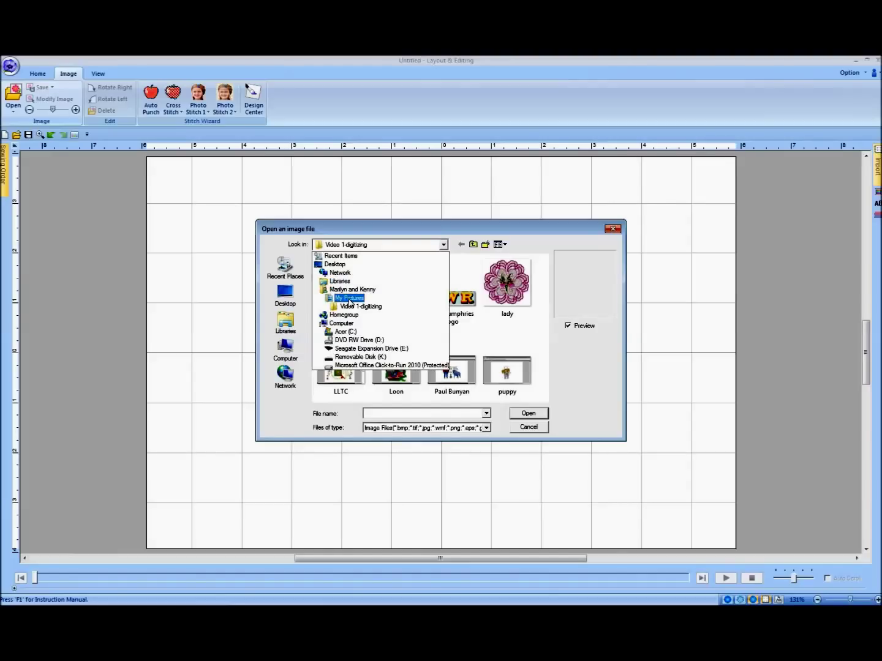
click(443, 245)
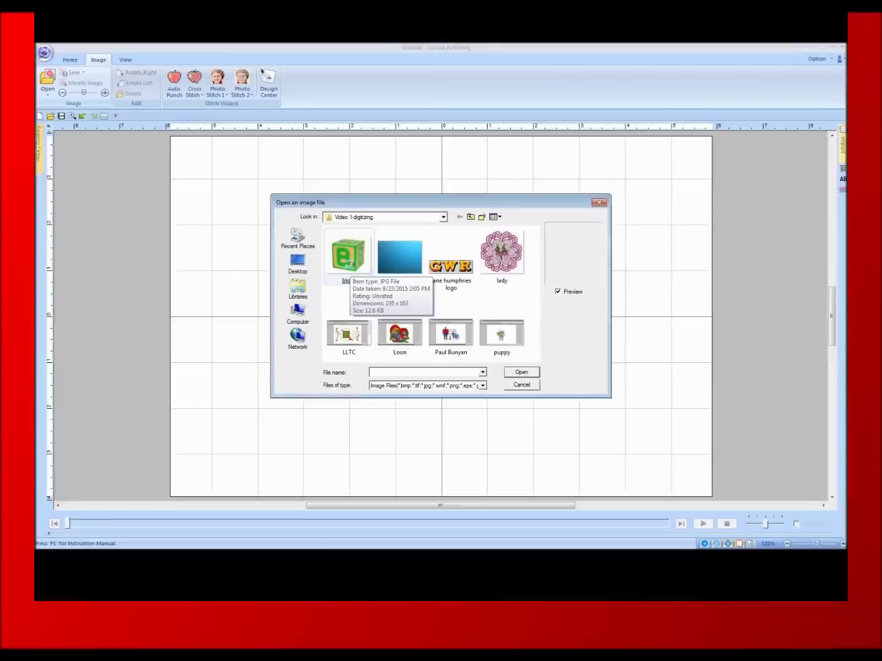
click(341, 294)
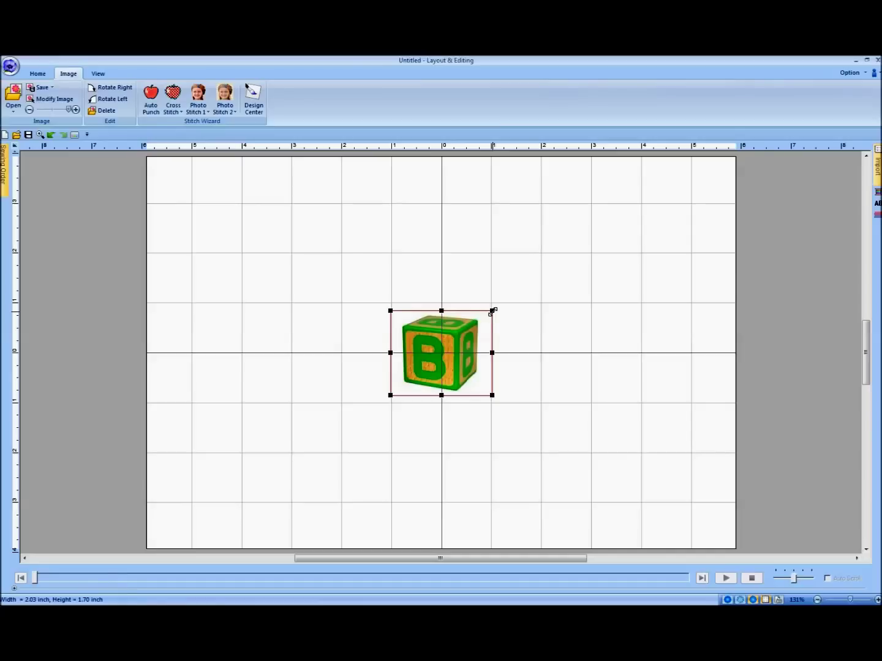
Enlarge the block image to about 4.50 by 3.76 inches, center it on the design page and deselect it.
drag(492, 311, 616, 195)
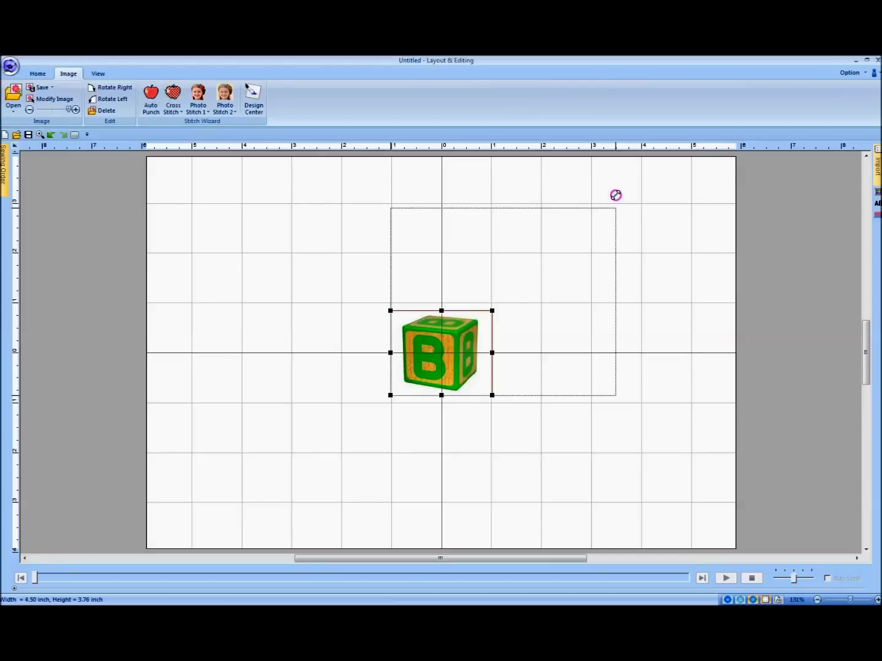
drag(616, 195, 616, 195)
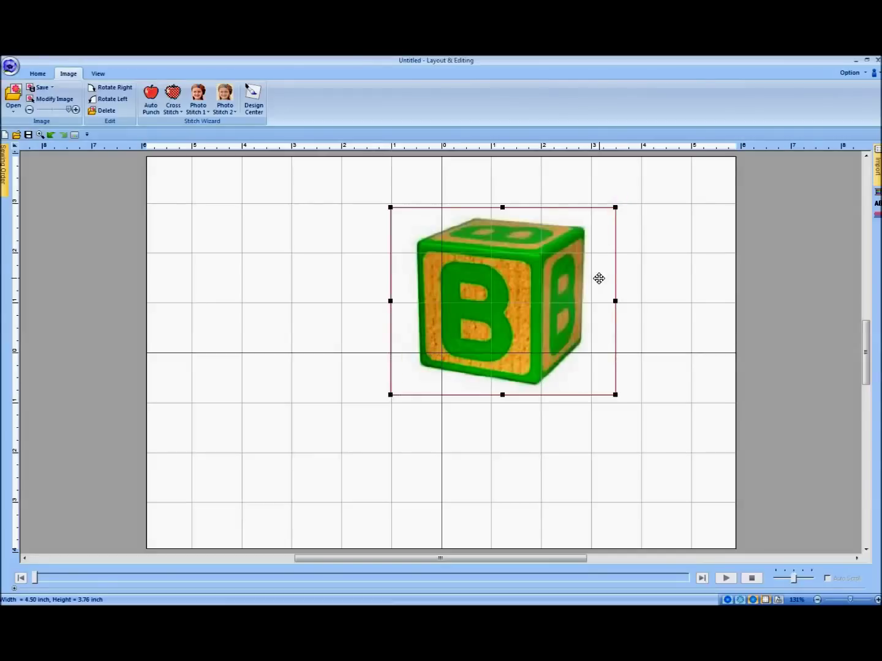
drag(504, 303, 434, 345)
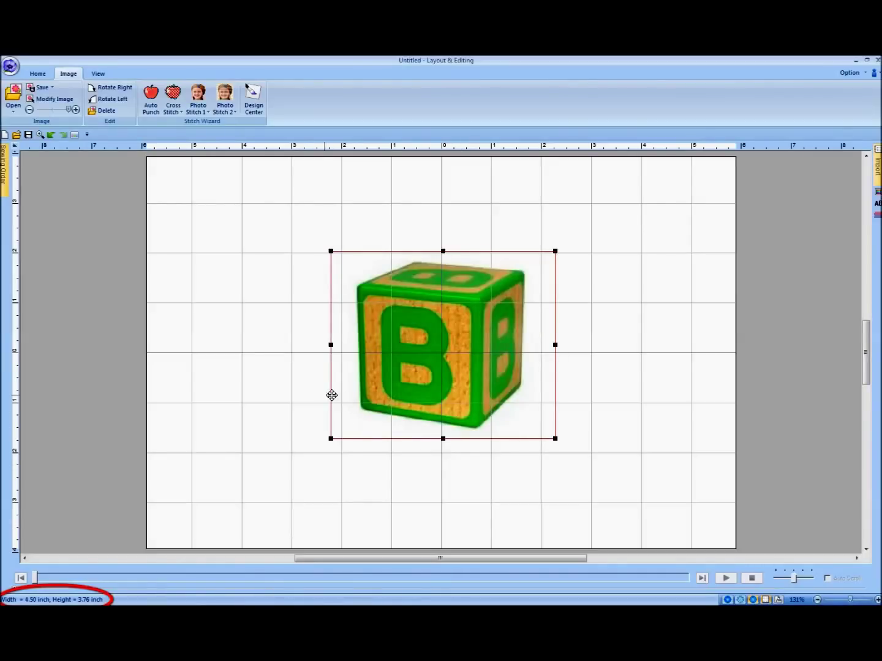
click(302, 398)
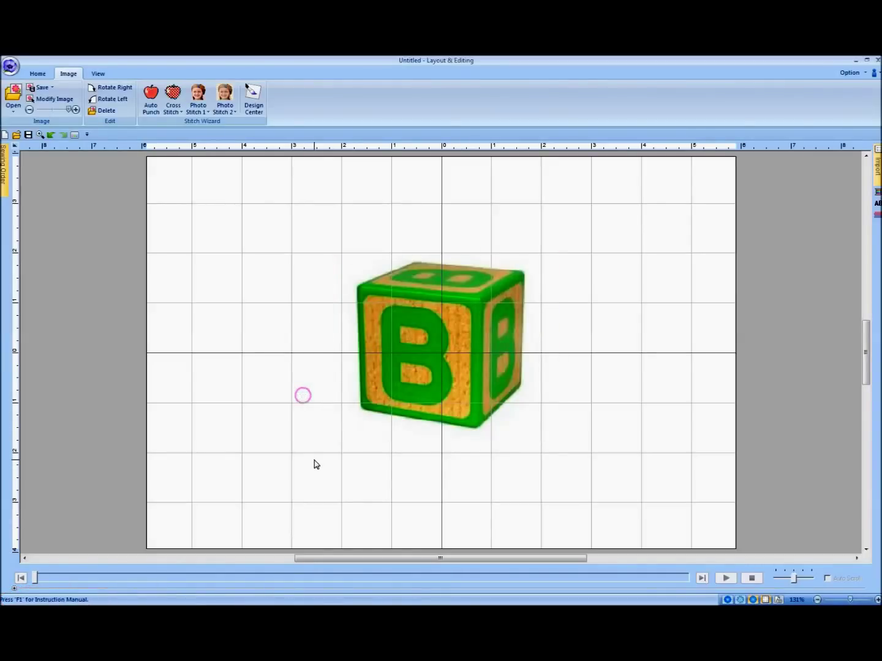
Modify the block image again, enlarging it to about 5.44 by 4.55 inches and recentering it on the page.
click(295, 371)
right_click(295, 371)
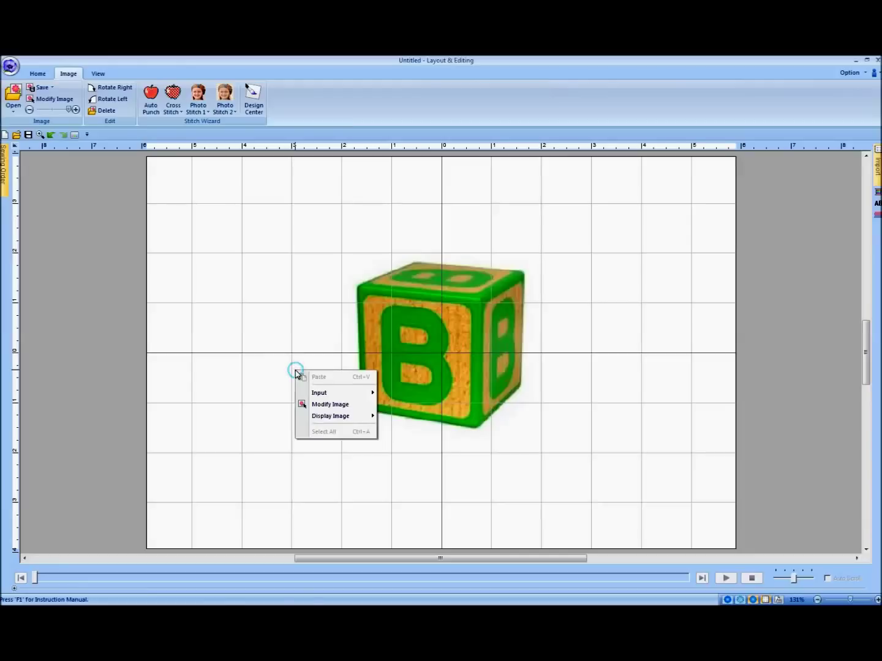
click(331, 405)
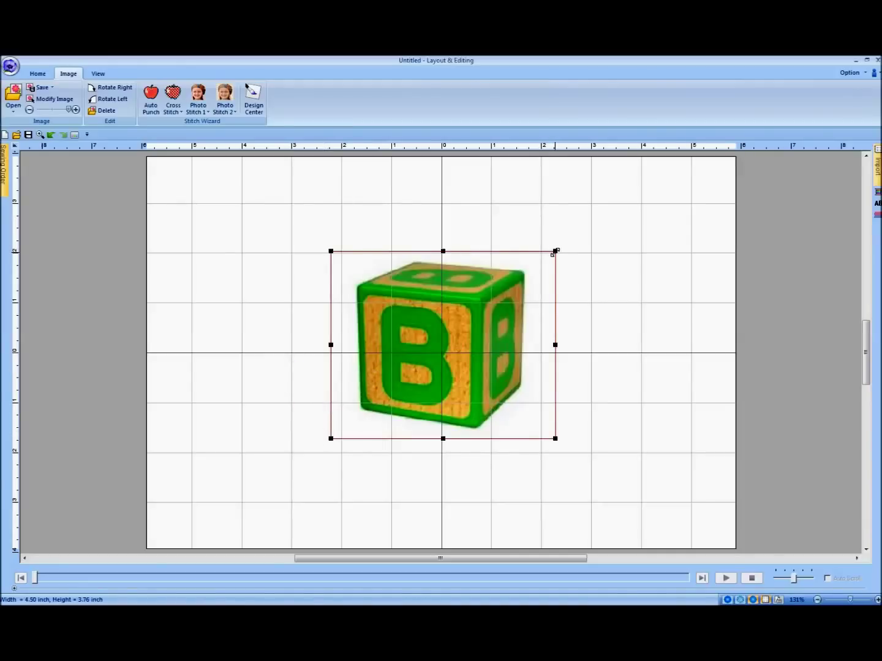
drag(555, 251, 621, 212)
drag(458, 323, 434, 347)
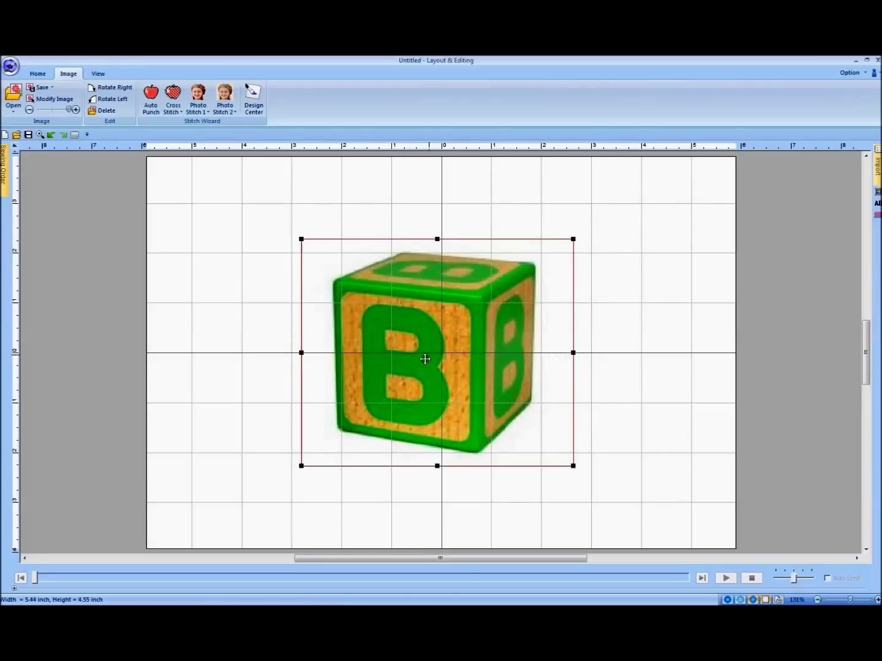
click(281, 387)
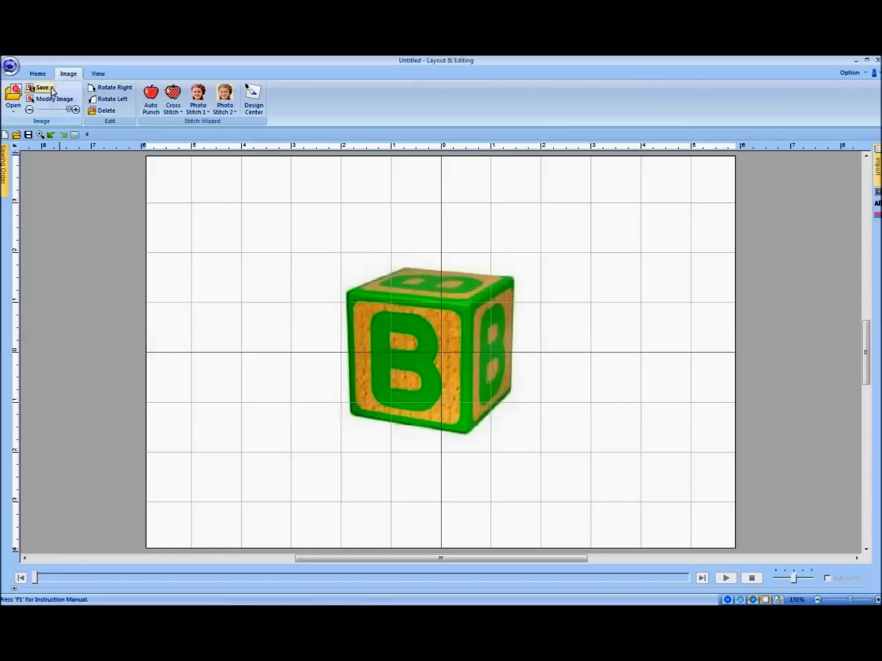
Choose the closed straight-line outline shape tool and set the line to Not Sewn (Line) and the region to Fill Stitch.
click(38, 72)
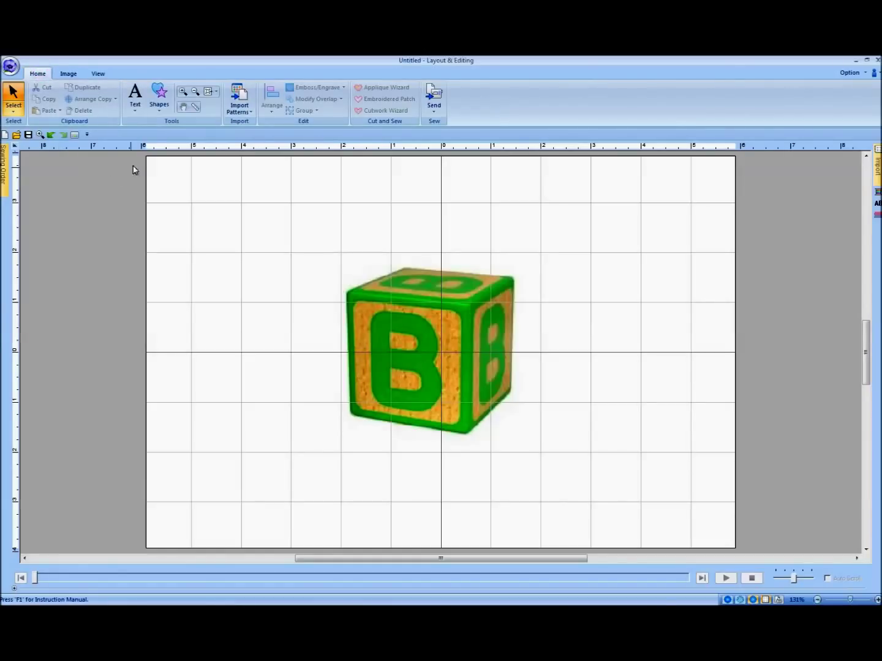
click(158, 109)
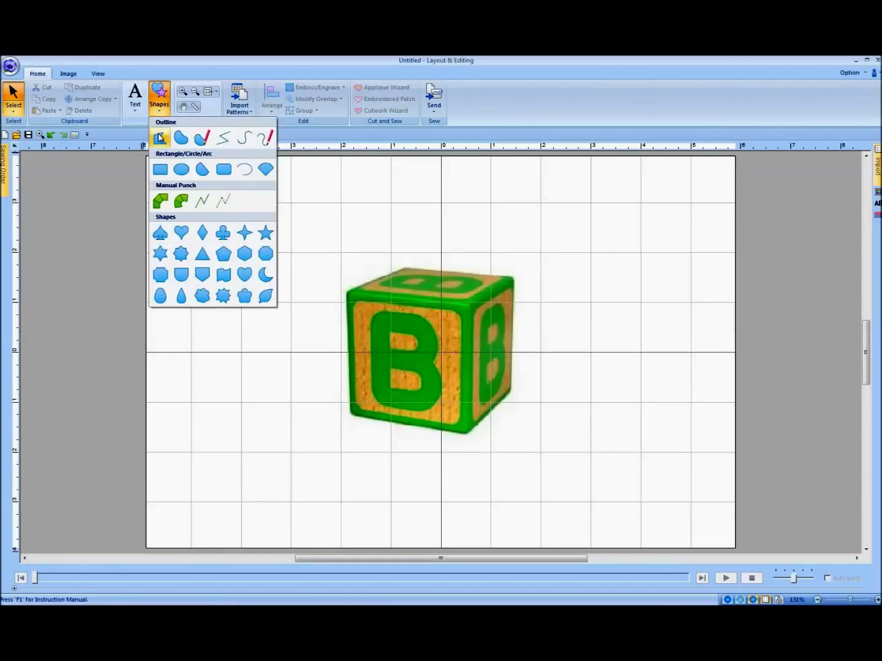
click(159, 139)
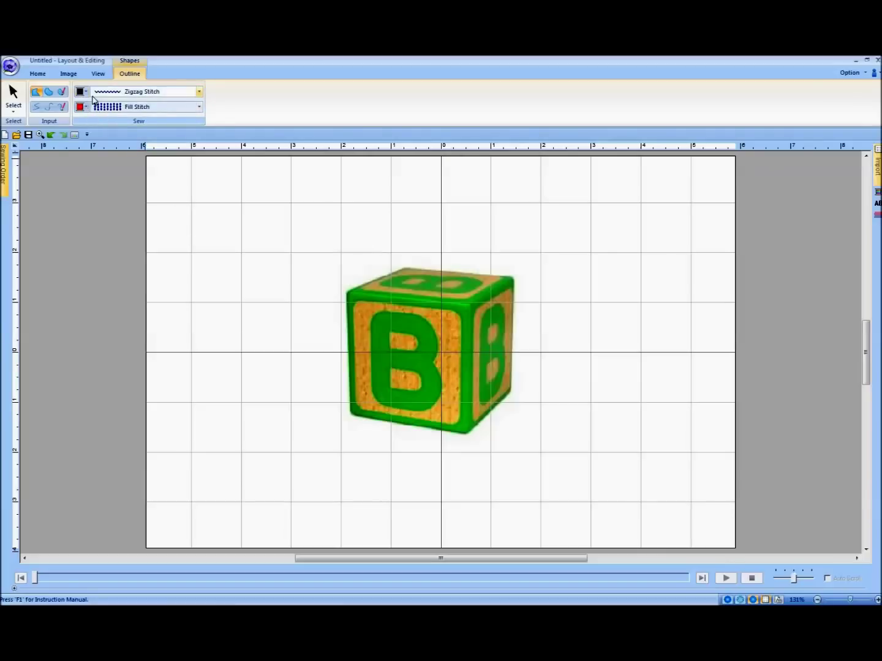
click(199, 93)
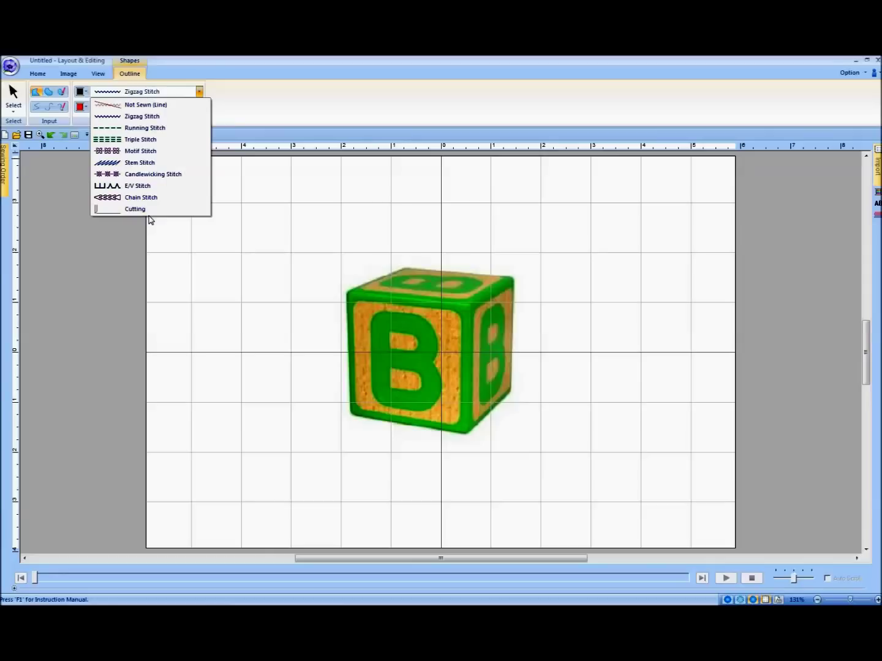
click(134, 107)
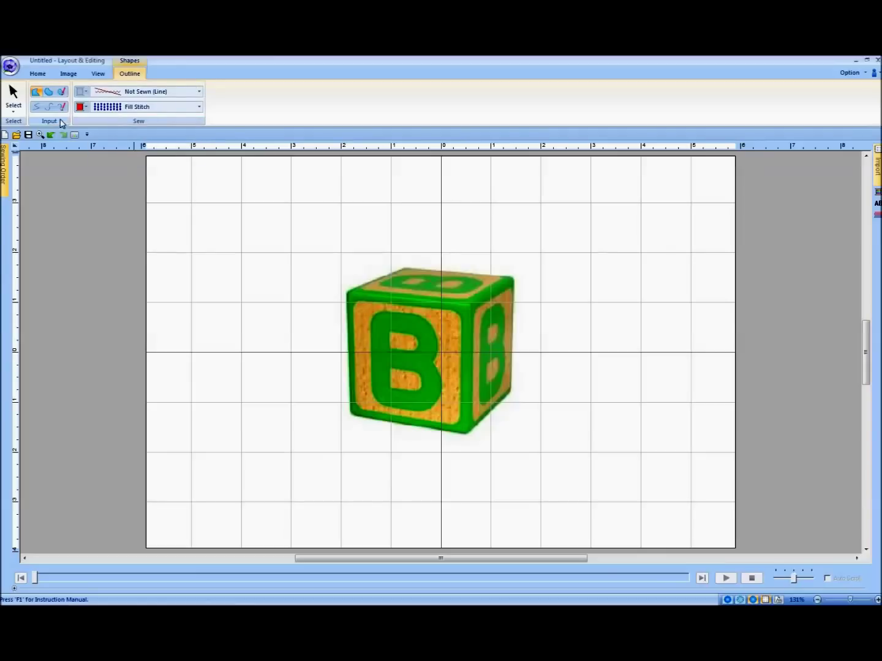
click(200, 107)
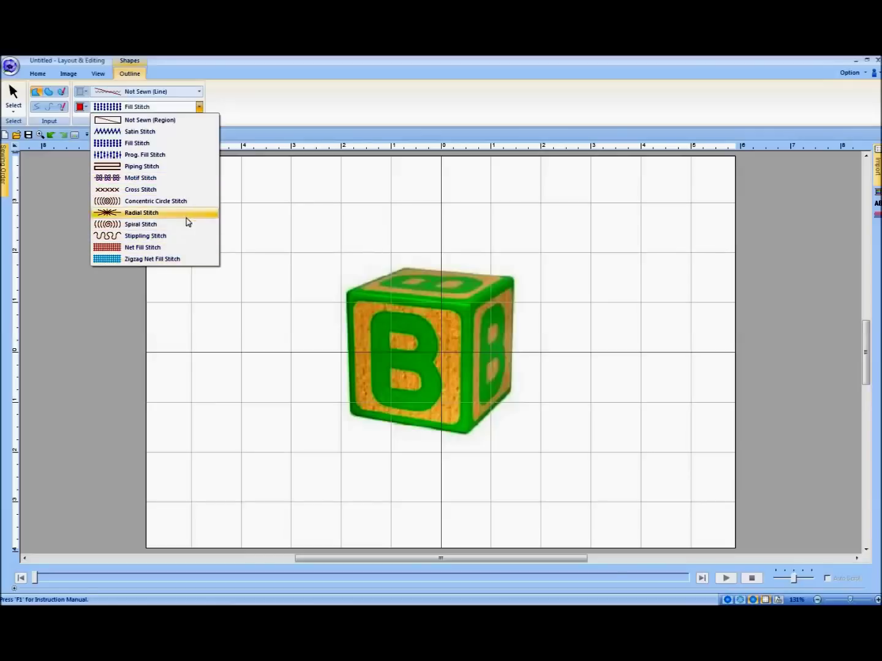
click(145, 145)
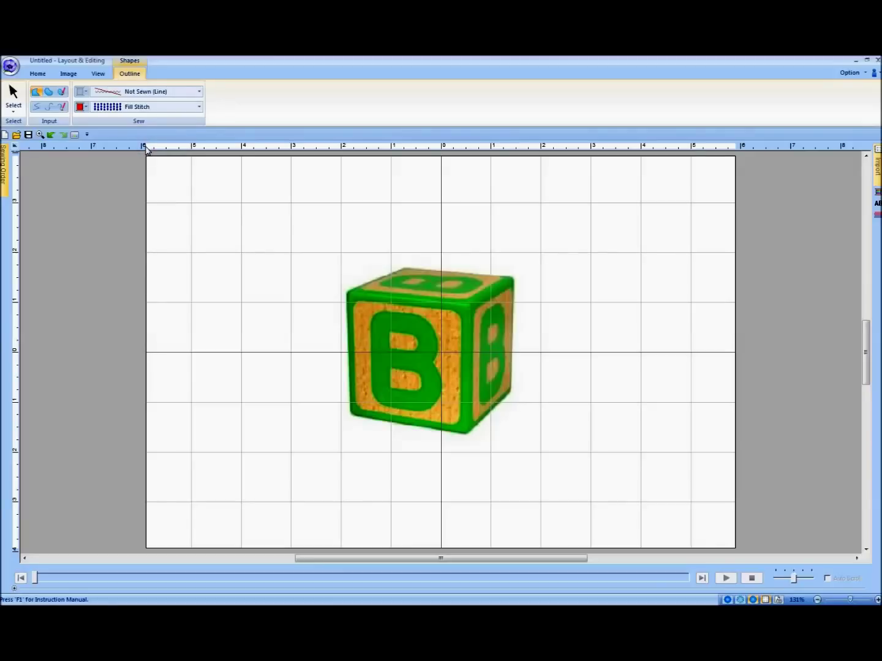
Examine the region color palette and the list of thread charts, keeping ISACORD Polyester.
click(80, 108)
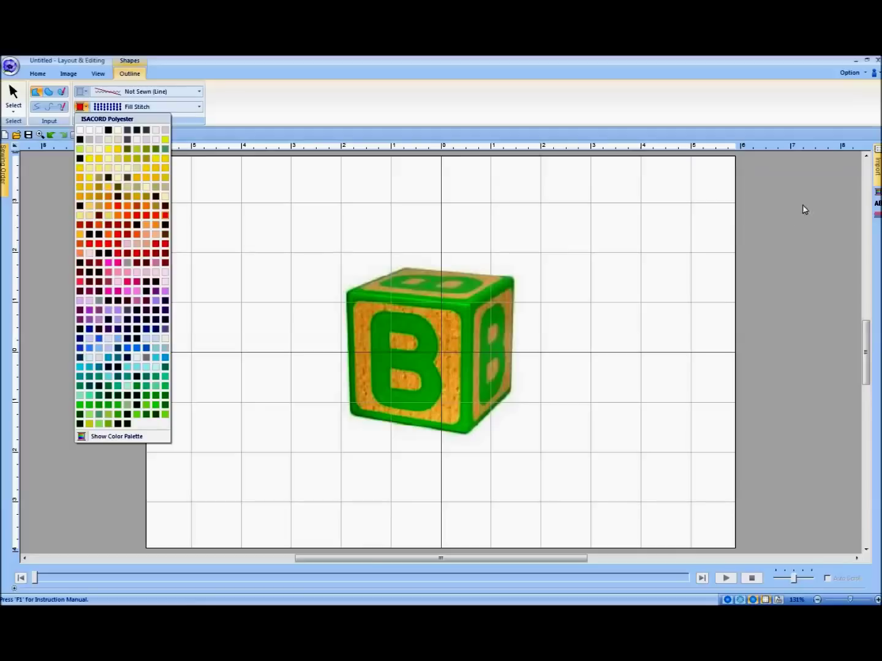
click(877, 195)
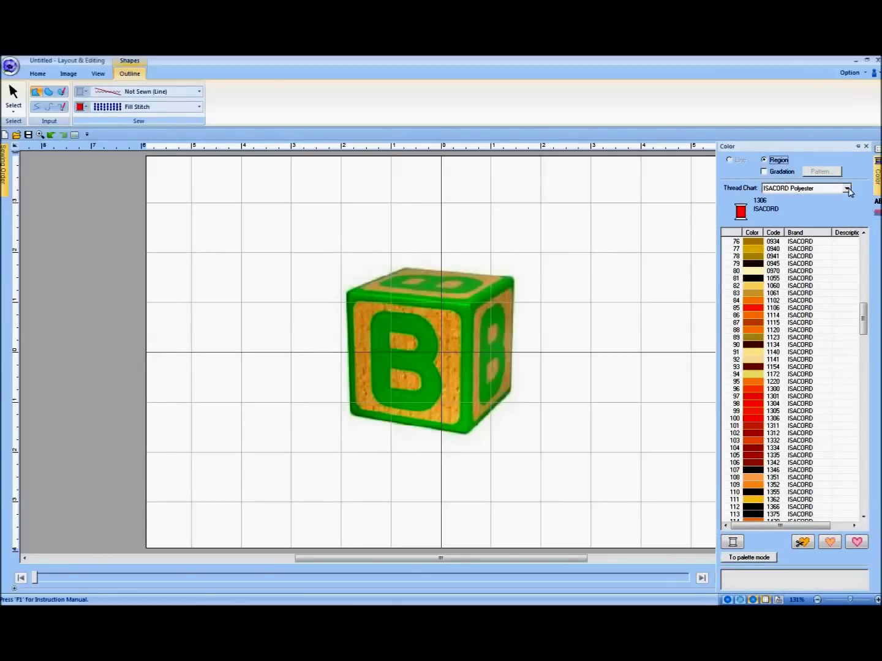
click(848, 190)
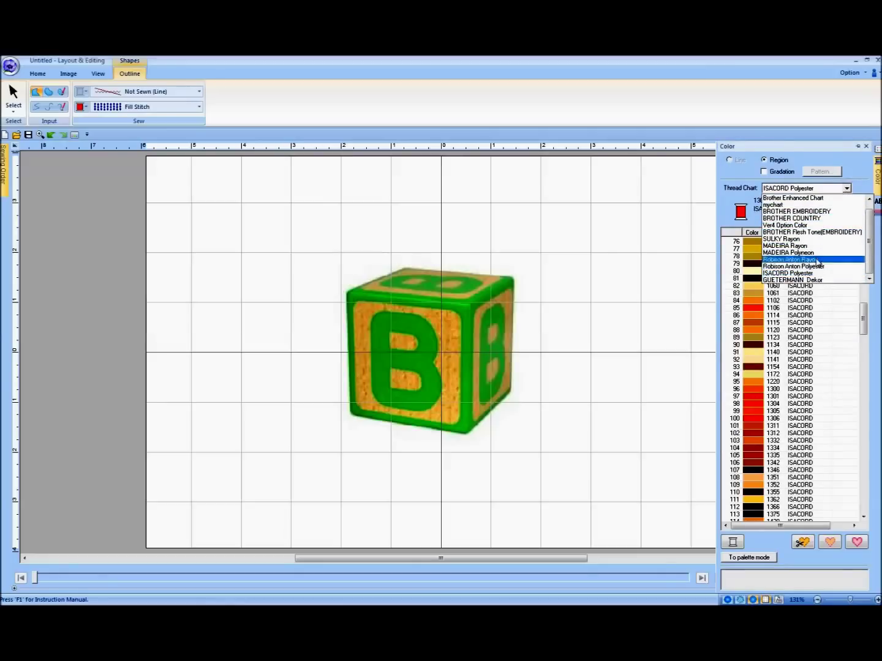
click(846, 191)
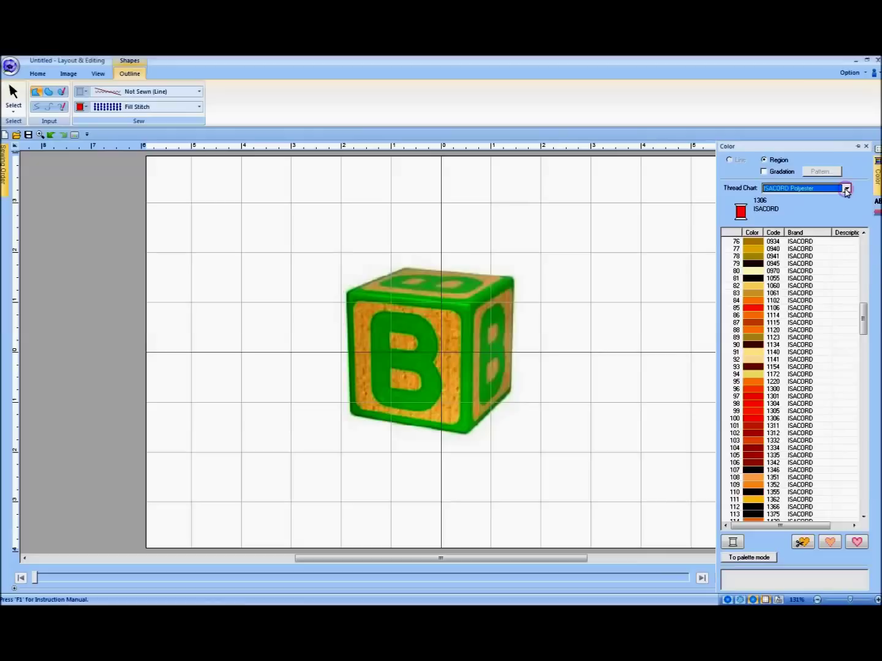
click(857, 147)
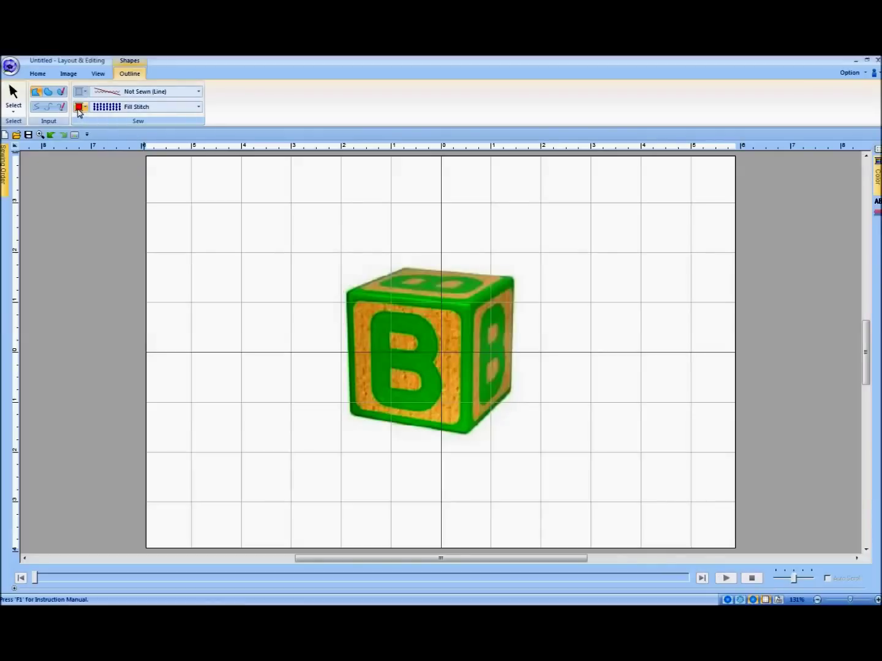
Set the region color to bright pink and trace the block's front face as a closed four-corner shape.
click(79, 108)
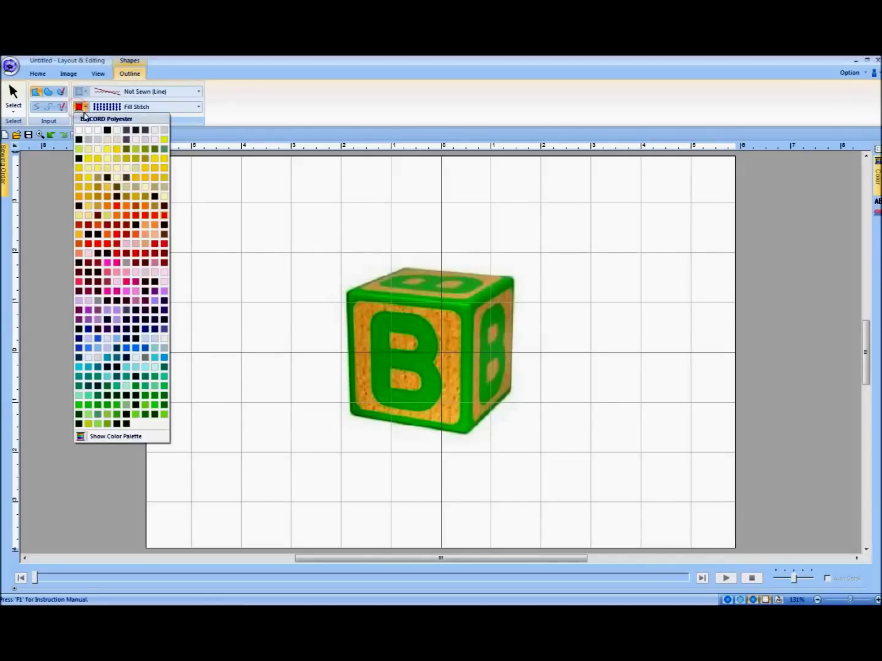
click(107, 263)
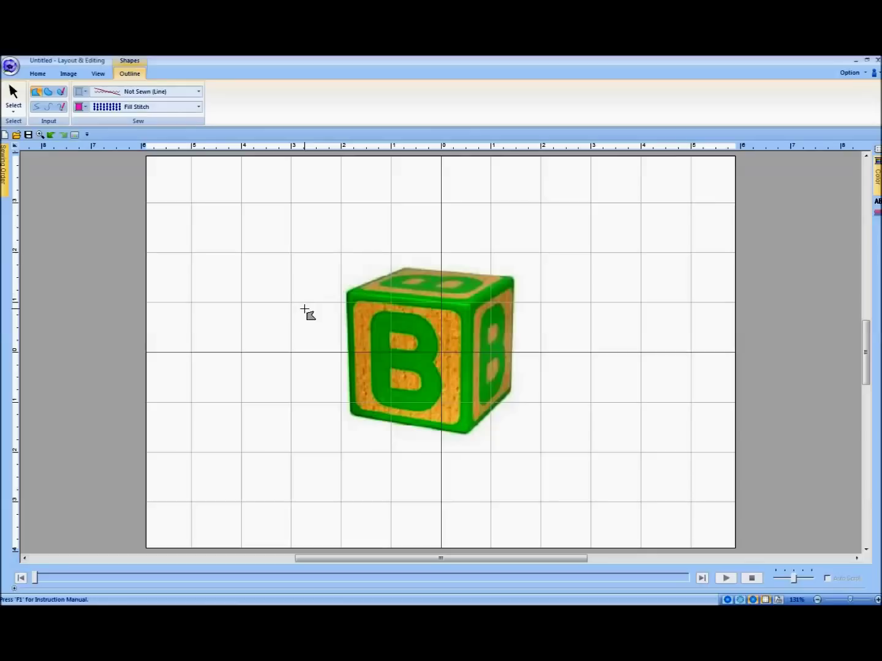
click(349, 293)
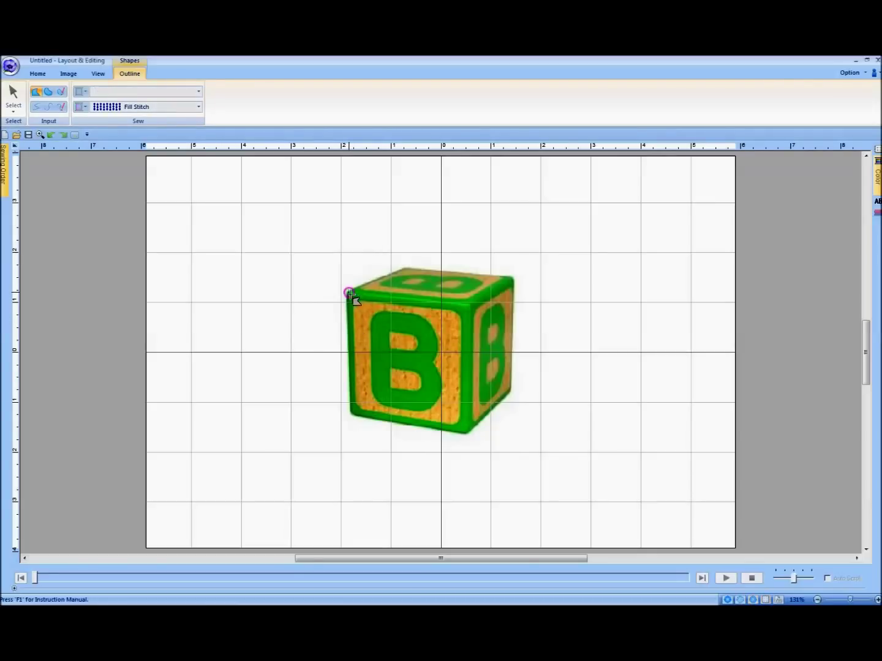
click(470, 304)
click(467, 433)
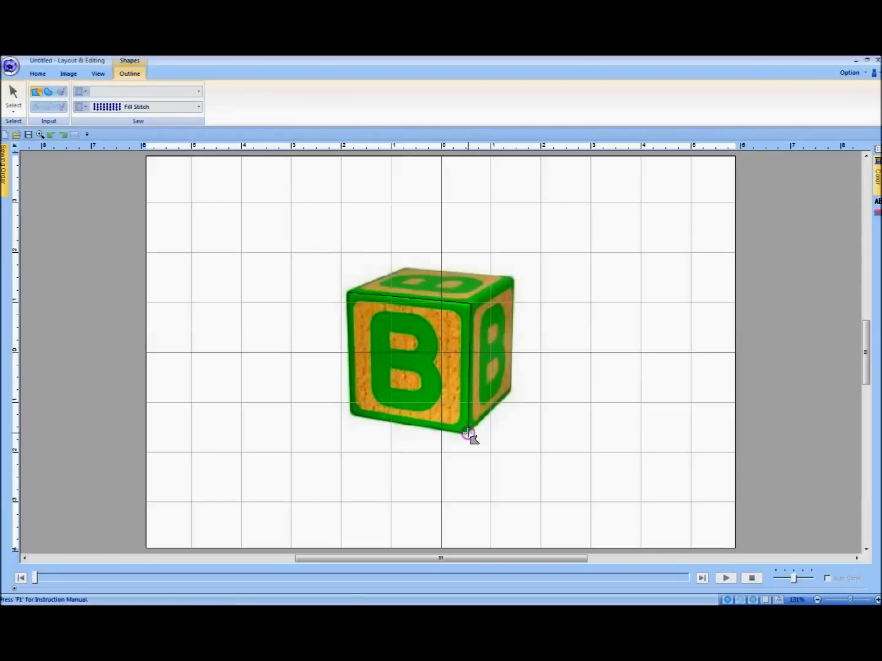
click(350, 414)
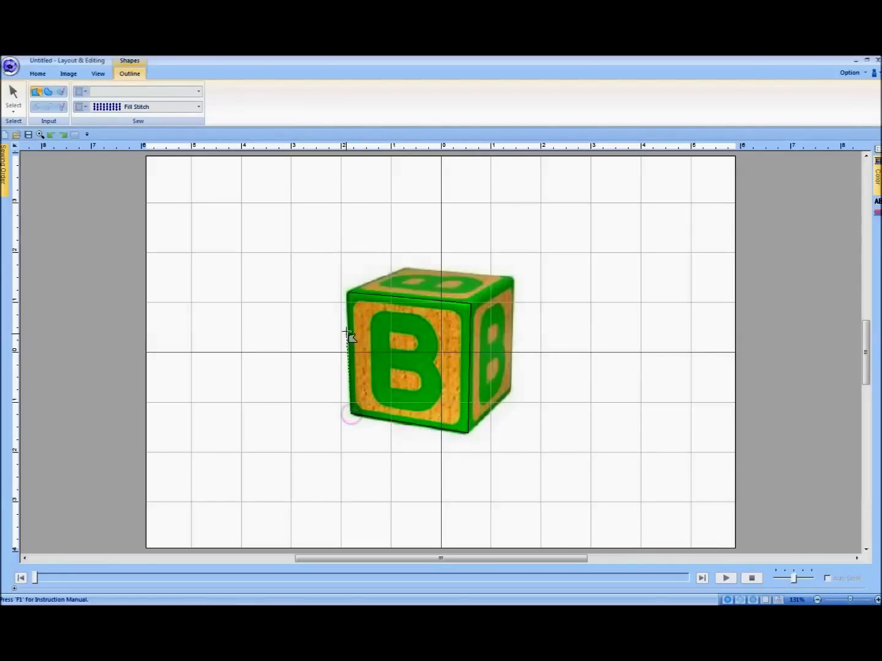
click(348, 292)
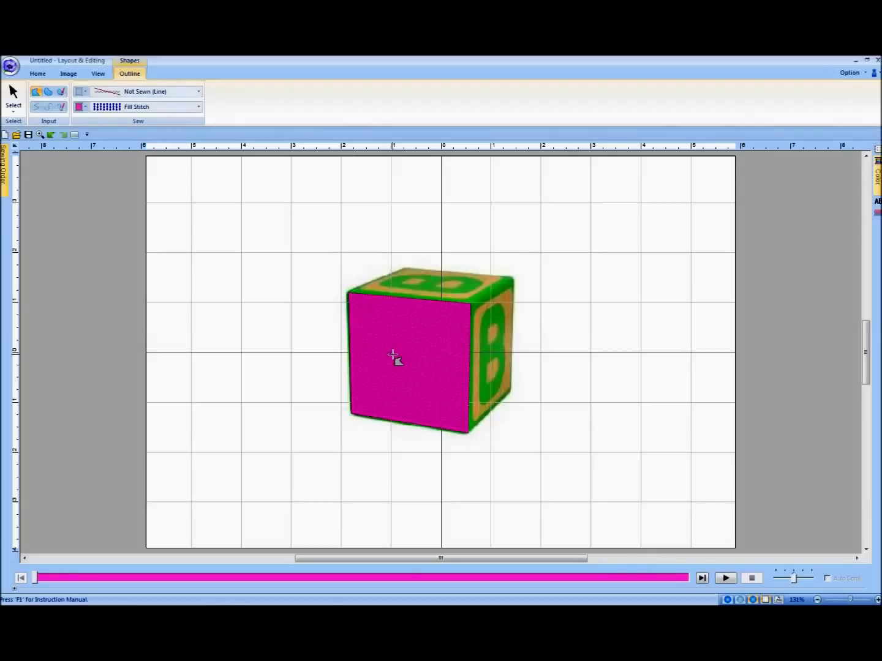
Select the front-face shape in the sewing order and open its sewing attributes.
key(Escape)
click(36, 208)
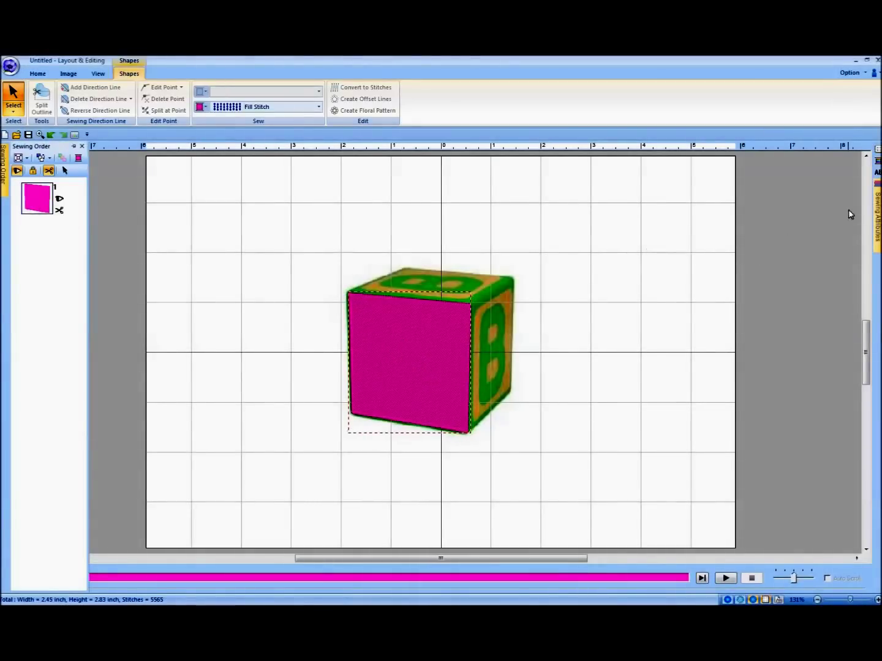
click(877, 211)
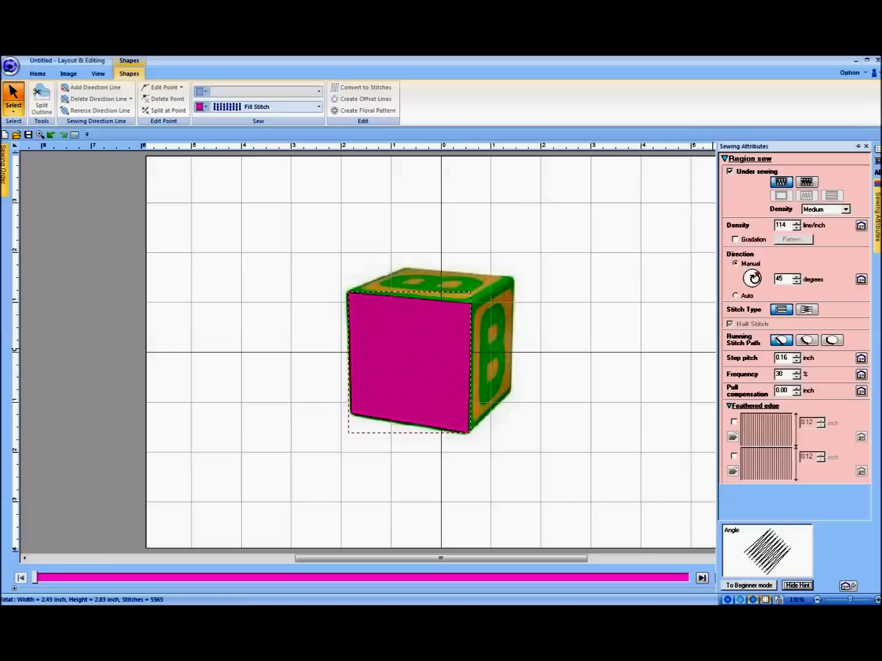
Try manual fill directions of about 264, 185, 87, 0 and 7 degrees on the front-face shape.
mouse_move(756, 275)
mouse_down()
mouse_move(766, 291)
mouse_move(758, 281)
mouse_move(750, 290)
mouse_up()
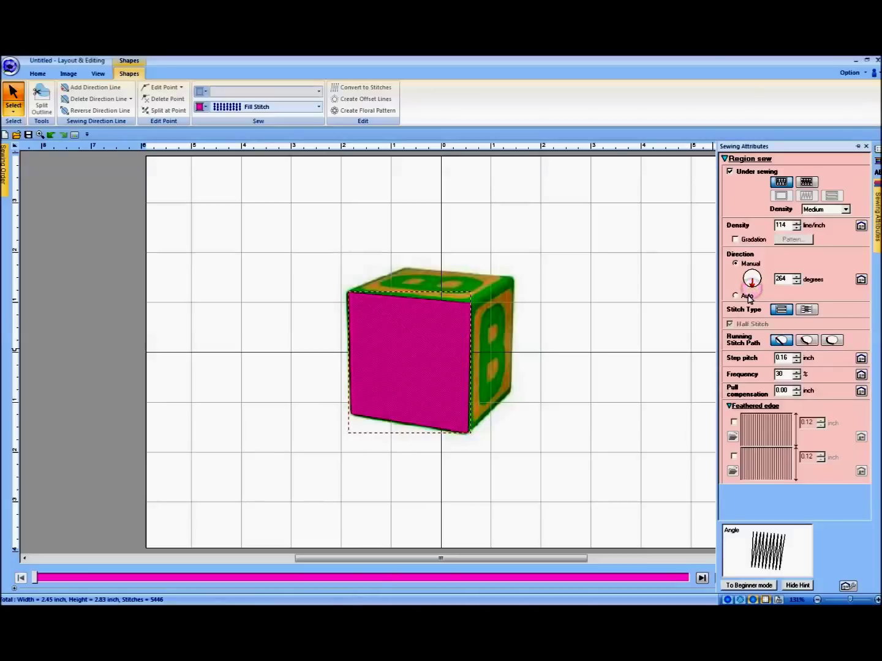
mouse_move(747, 295)
mouse_down()
mouse_move(748, 283)
mouse_move(736, 279)
mouse_up()
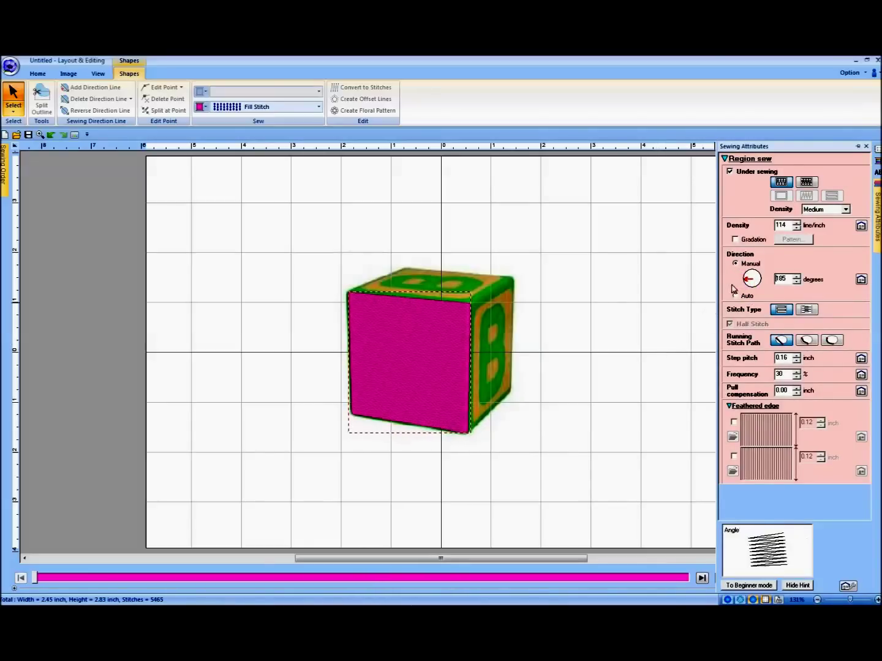
drag(742, 279, 753, 264)
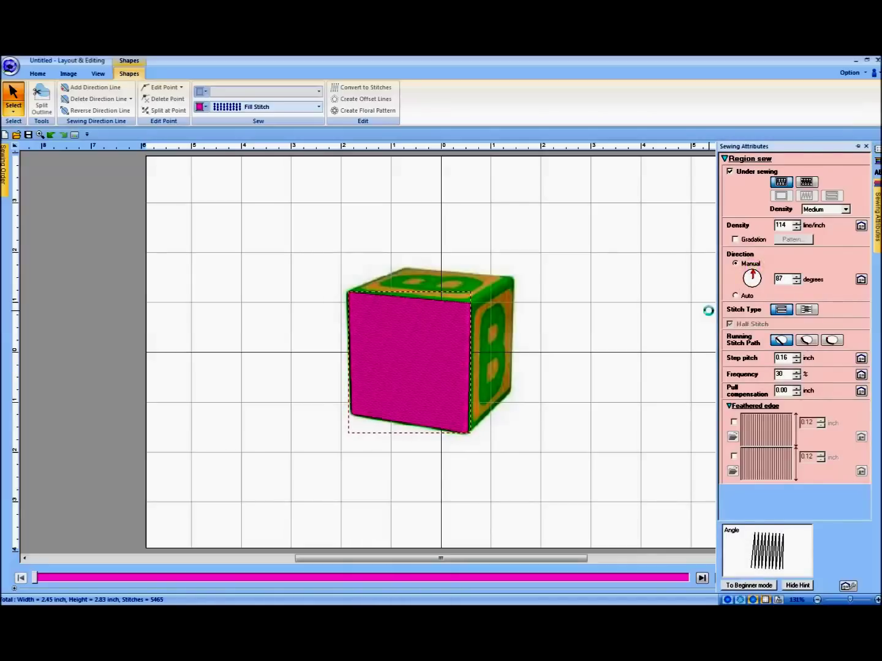
drag(752, 271, 759, 279)
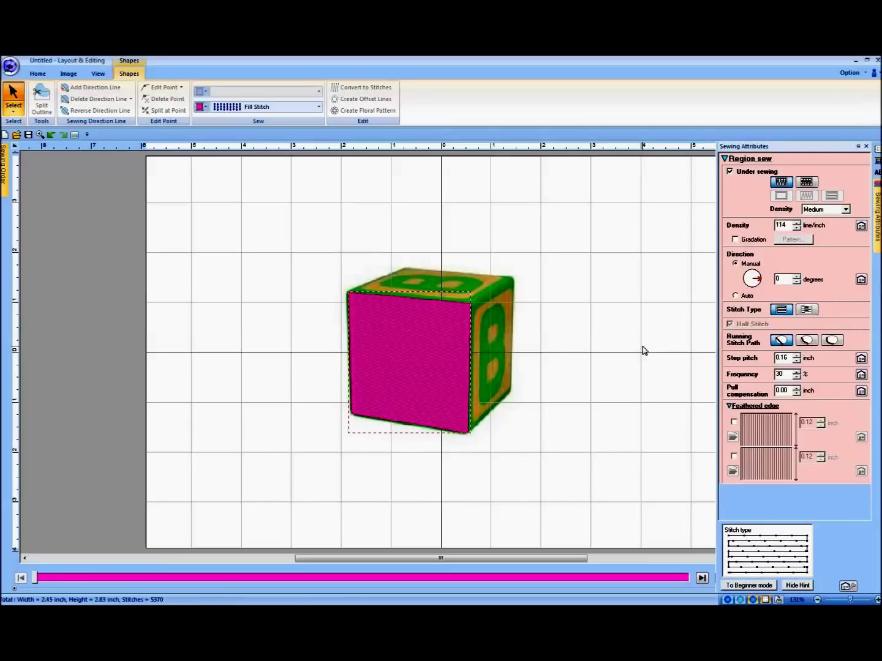
drag(752, 281, 759, 279)
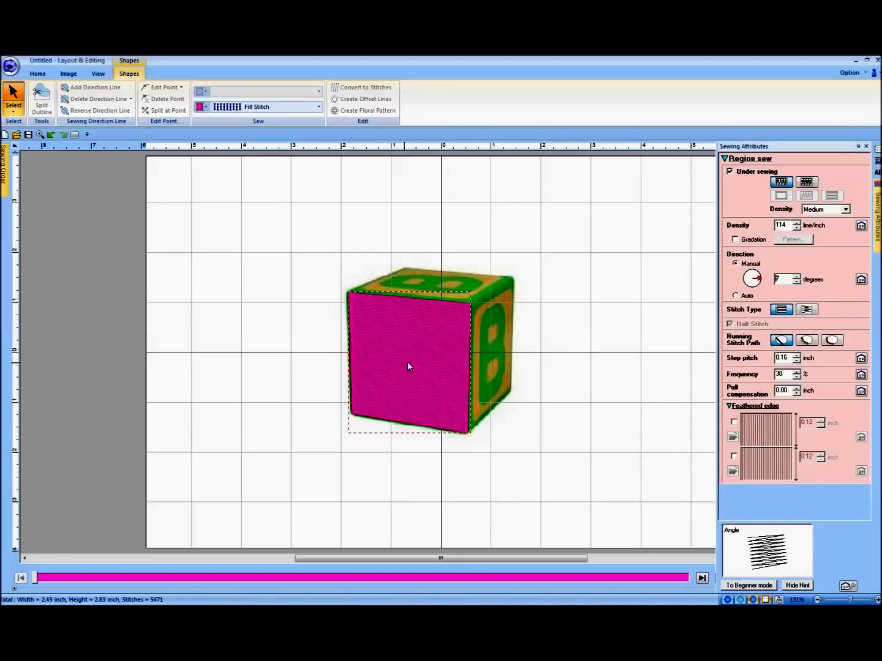
Rotate the front face's manual fill direction once more to a diagonal angle and deselect the shape.
drag(758, 279, 754, 292)
click(271, 373)
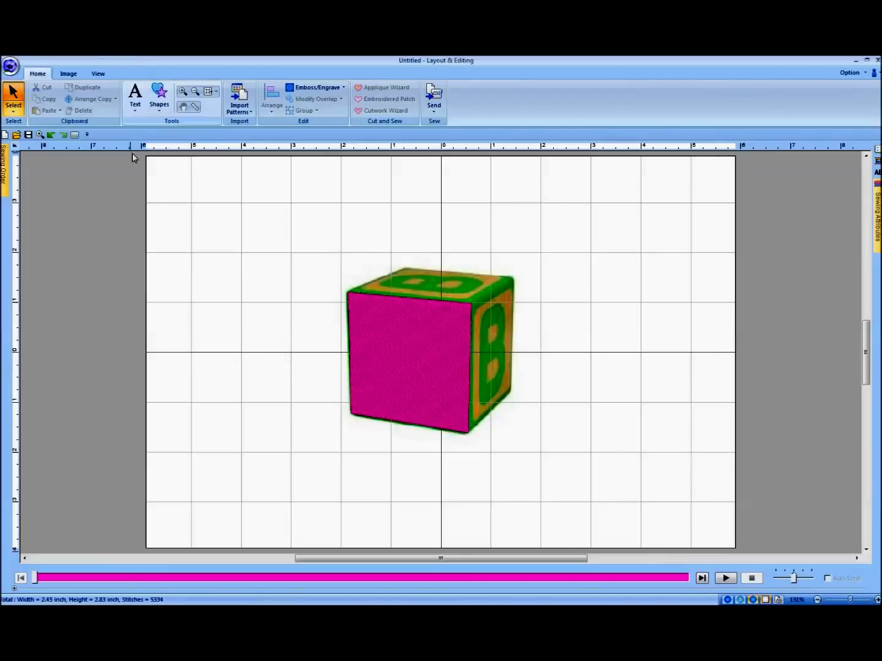
Set the region color to dark purple and trace the block's right side face as a closed four-corner fill-stitch outline.
click(158, 109)
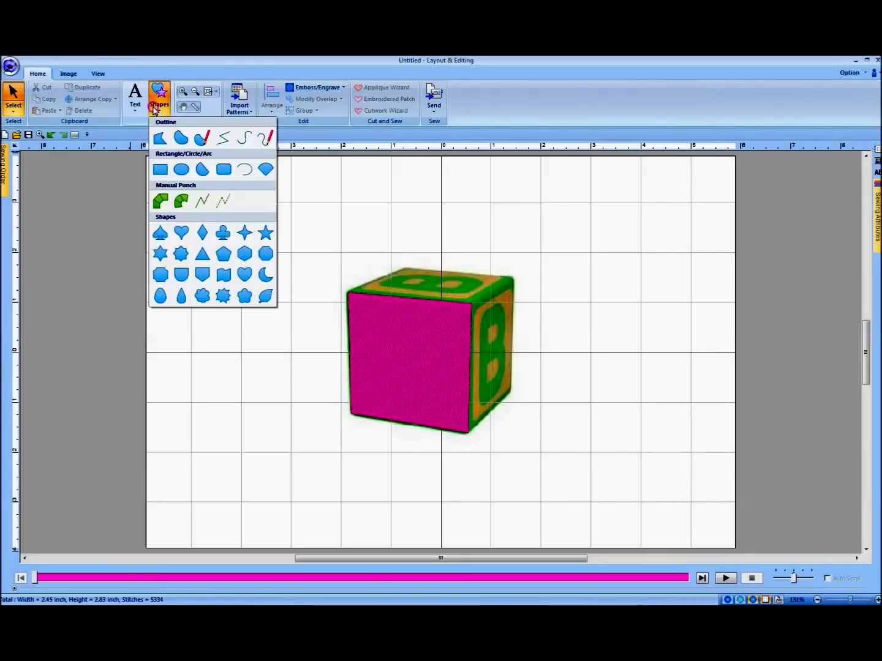
click(158, 140)
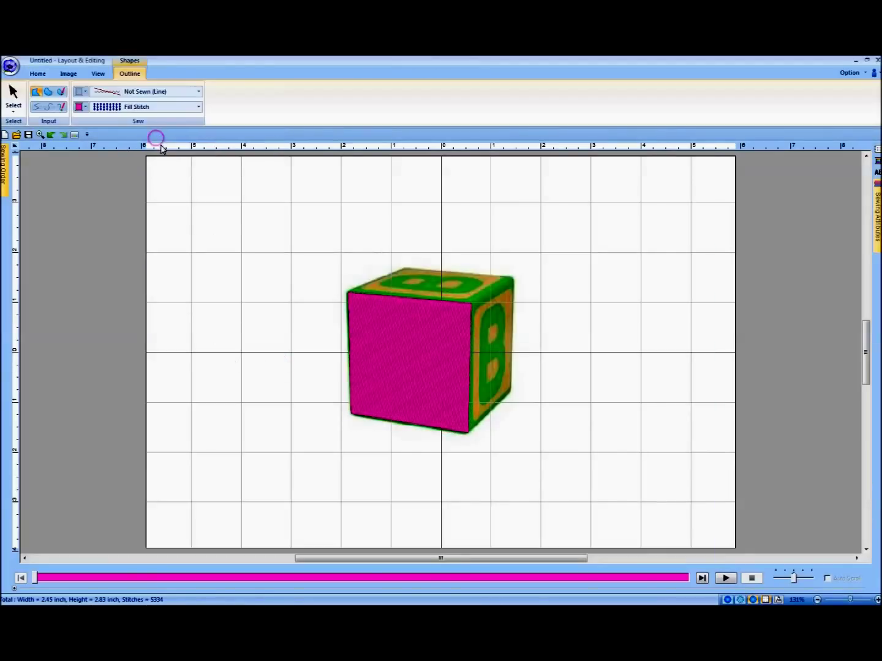
click(78, 107)
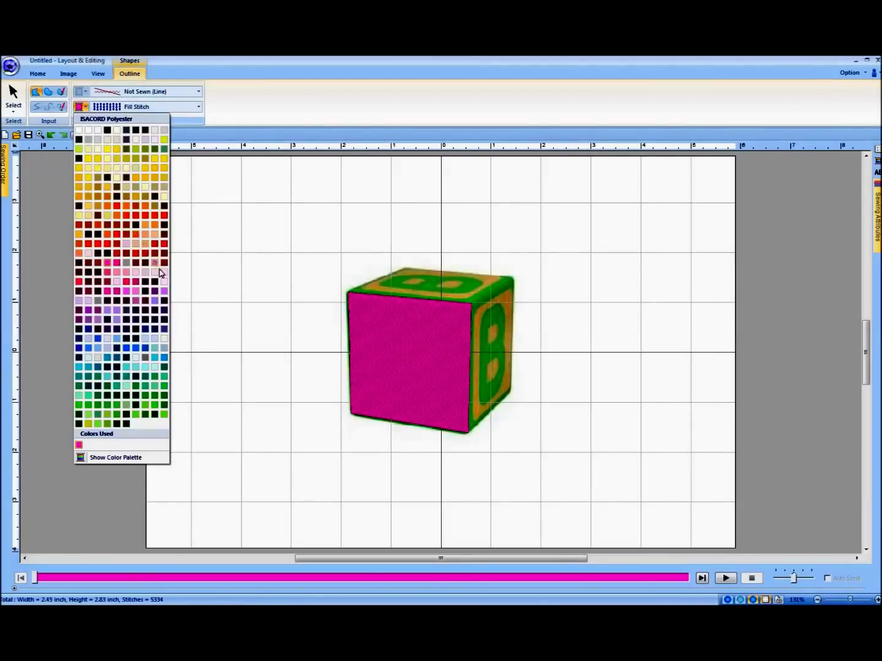
click(108, 332)
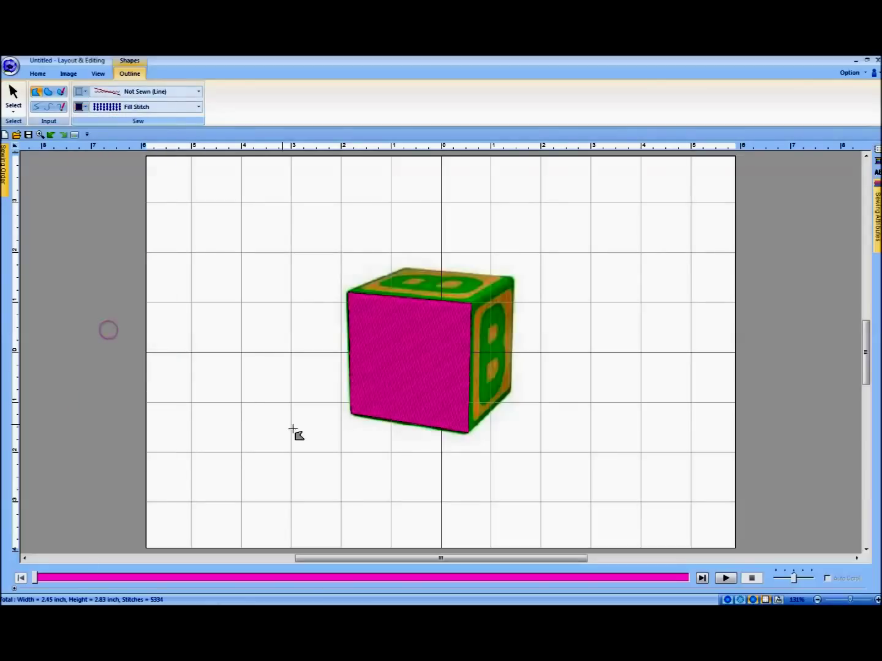
click(470, 303)
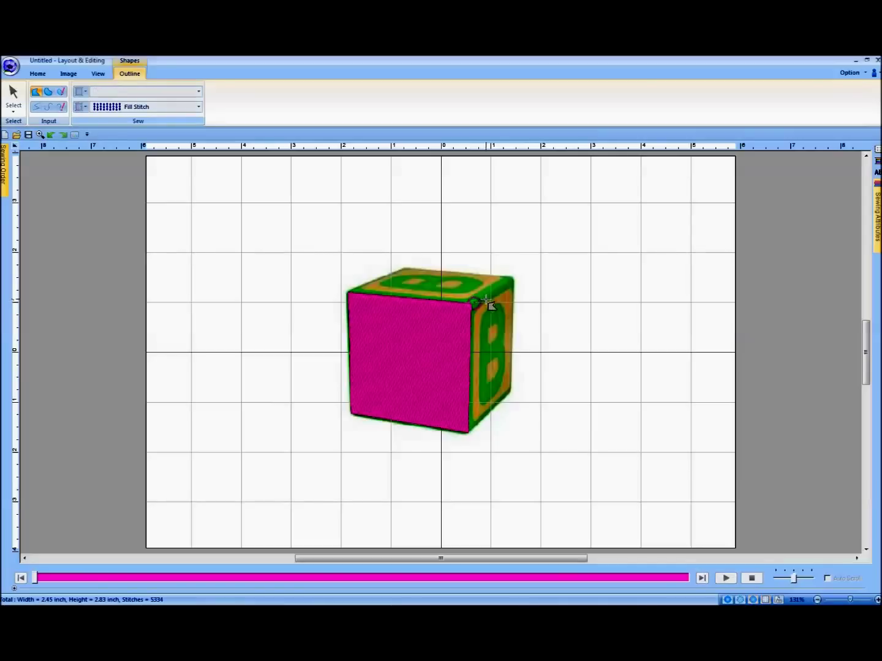
click(513, 278)
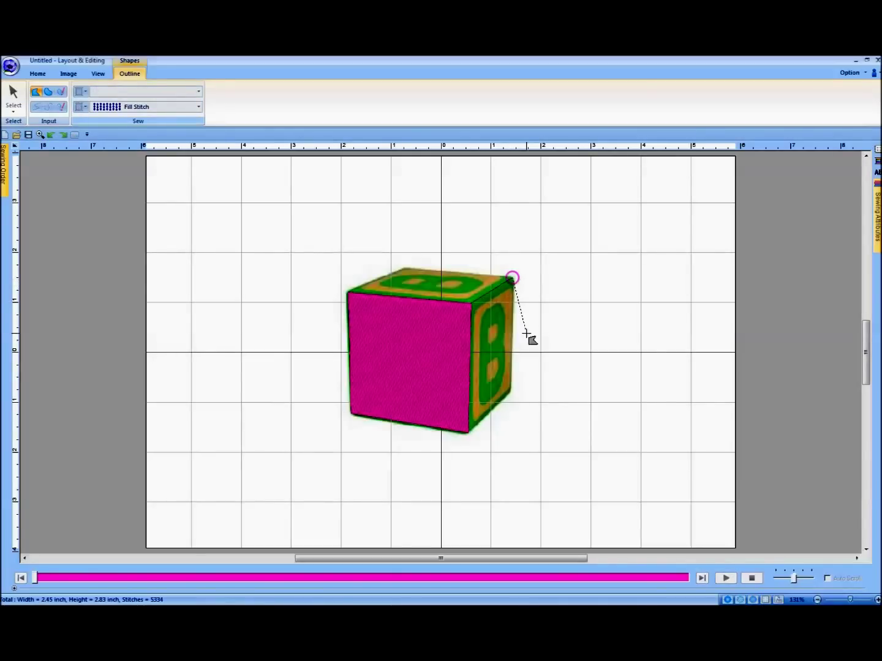
click(511, 391)
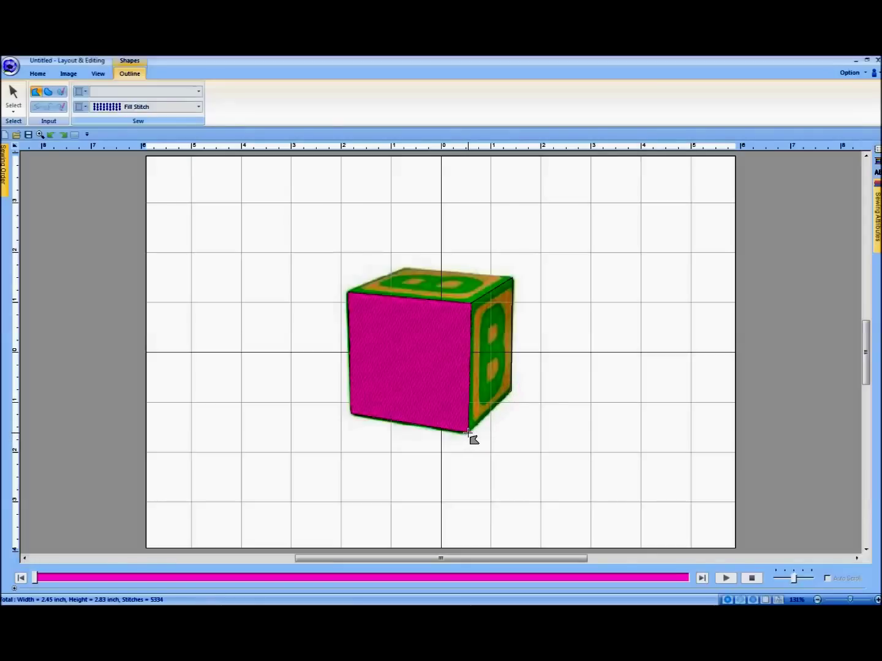
double_click(470, 301)
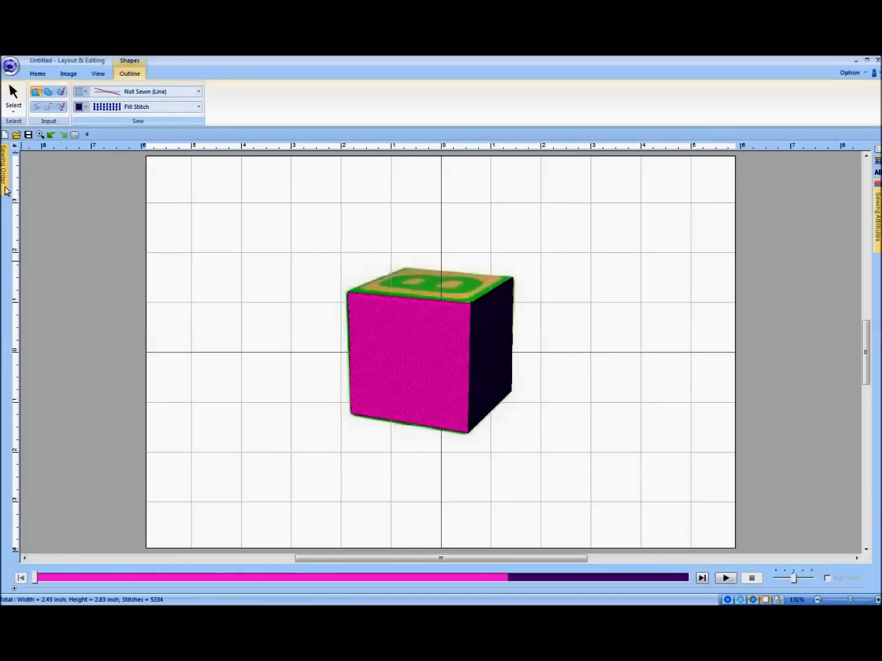
Try manual fill directions of about 7 and 333 degrees on the side-face shape, settle on about 217 degrees, and deselect it.
mouse_move(5, 191)
click(37, 235)
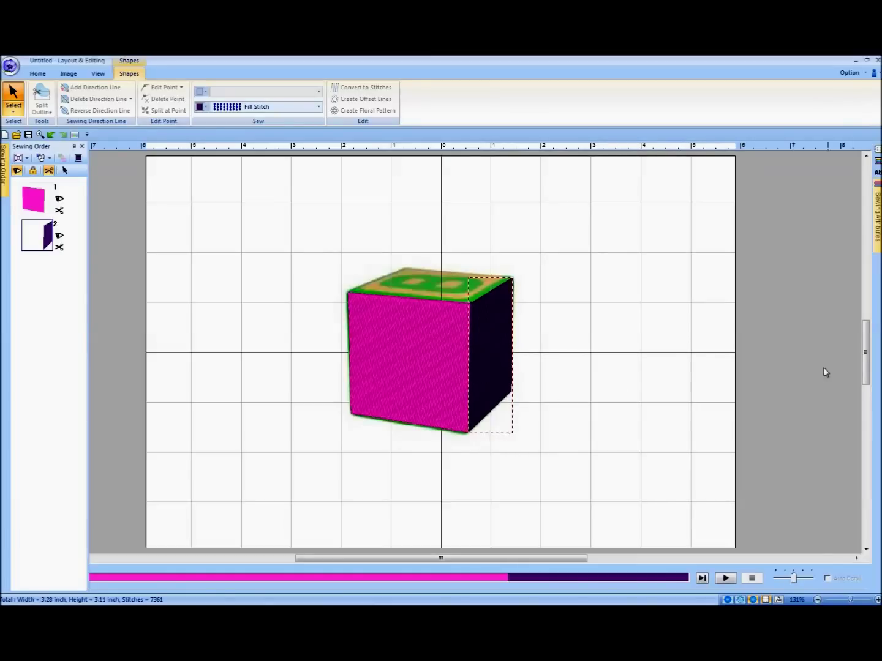
mouse_move(878, 240)
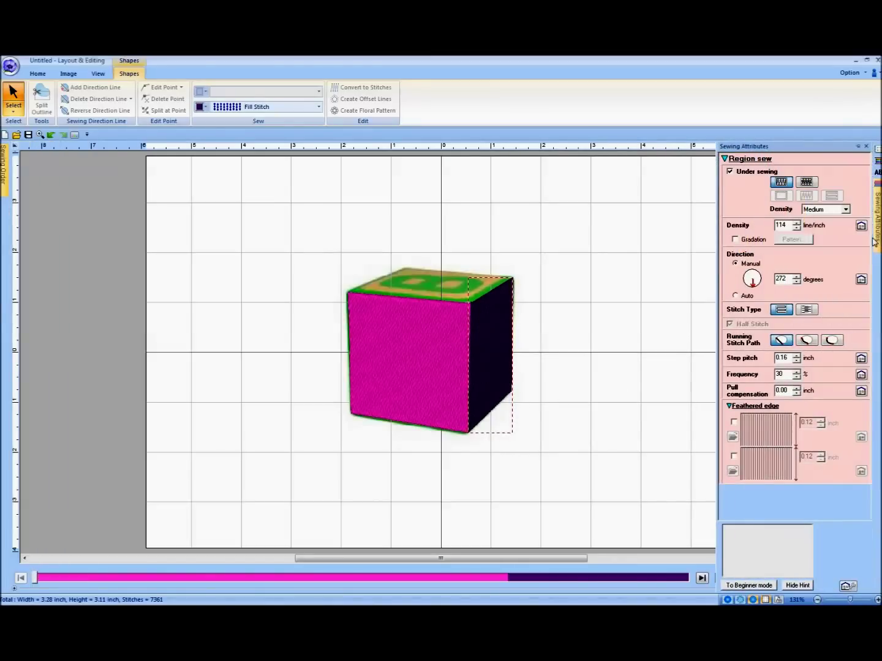
drag(753, 285, 759, 277)
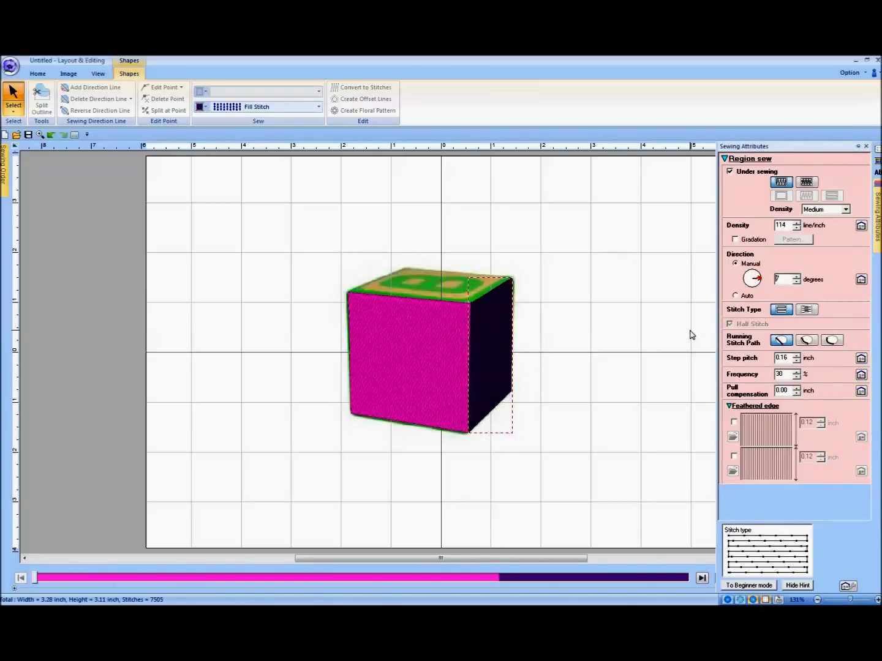
drag(757, 279, 754, 296)
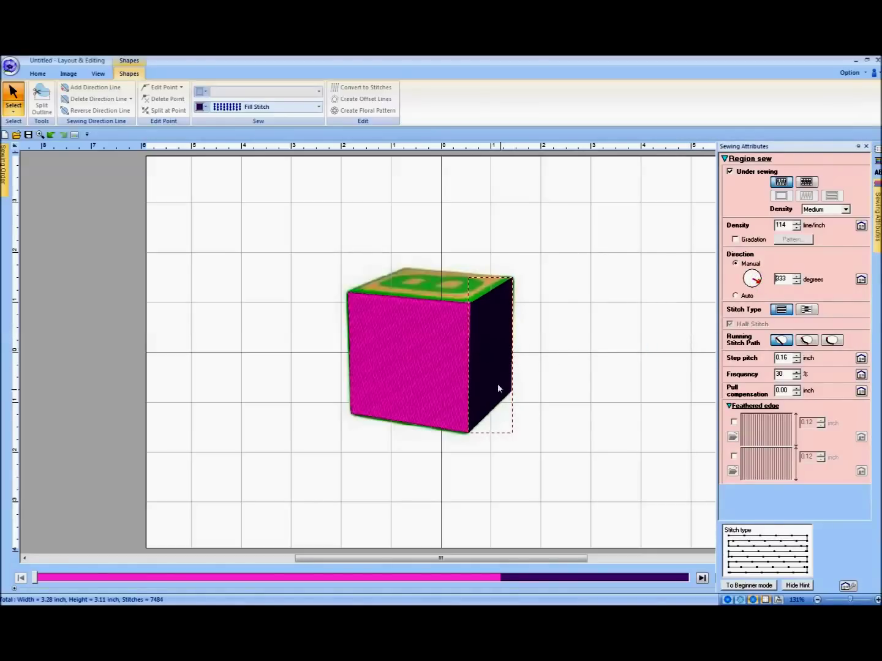
drag(758, 281, 741, 285)
click(564, 392)
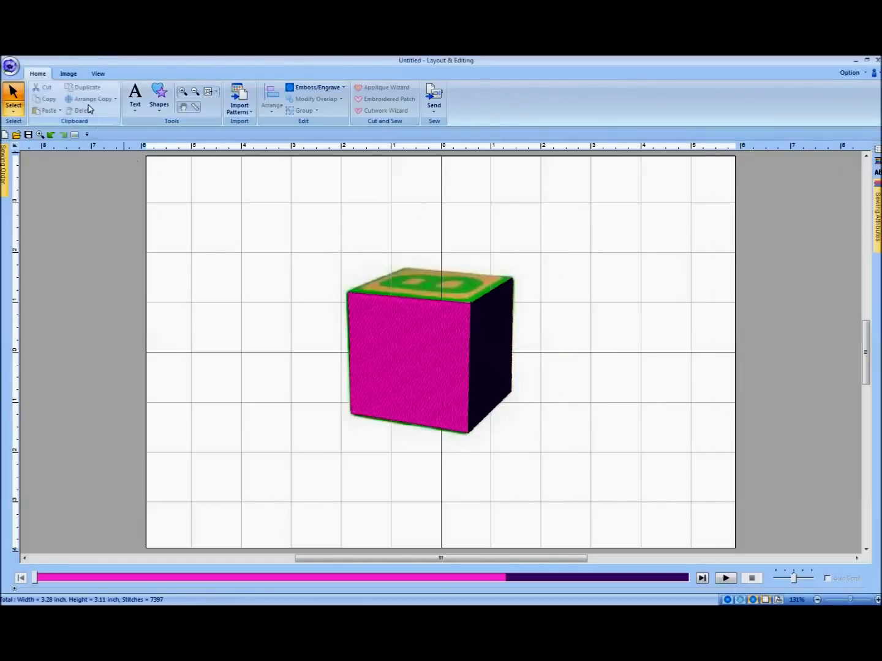
Set the region color to green and trace the block's top face as a closed four-corner fill-stitch outline.
click(159, 108)
click(160, 139)
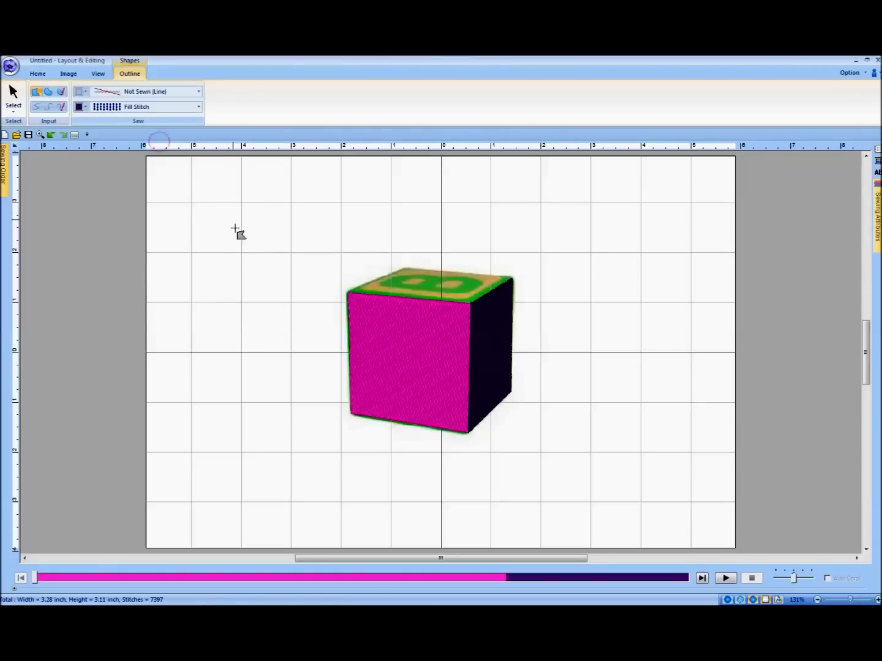
click(84, 107)
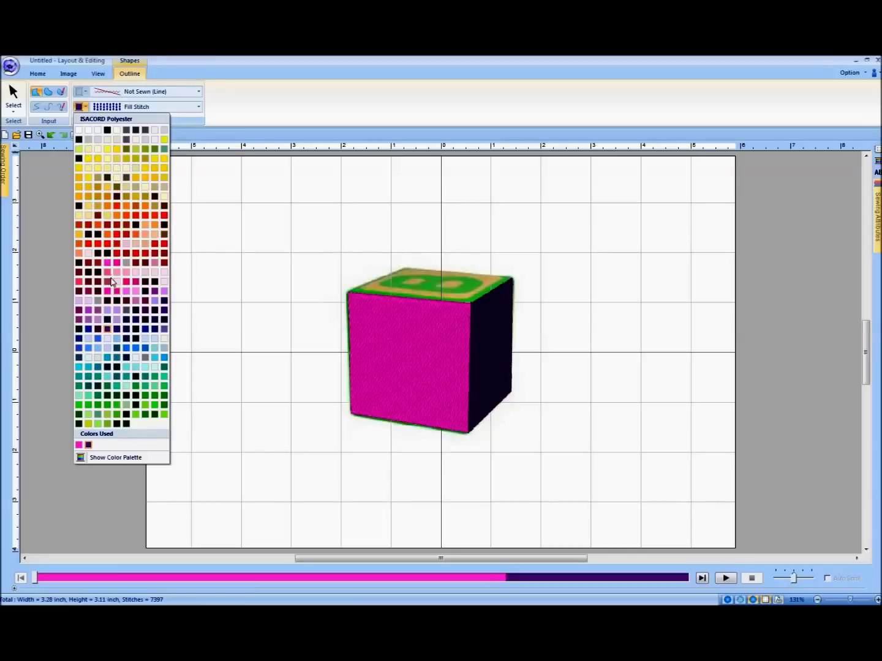
click(80, 407)
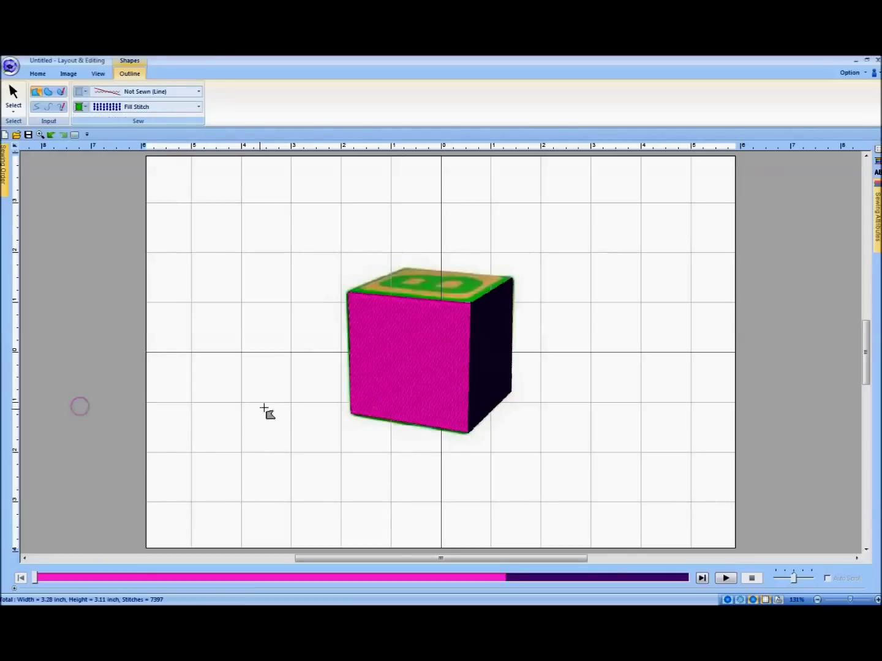
click(349, 293)
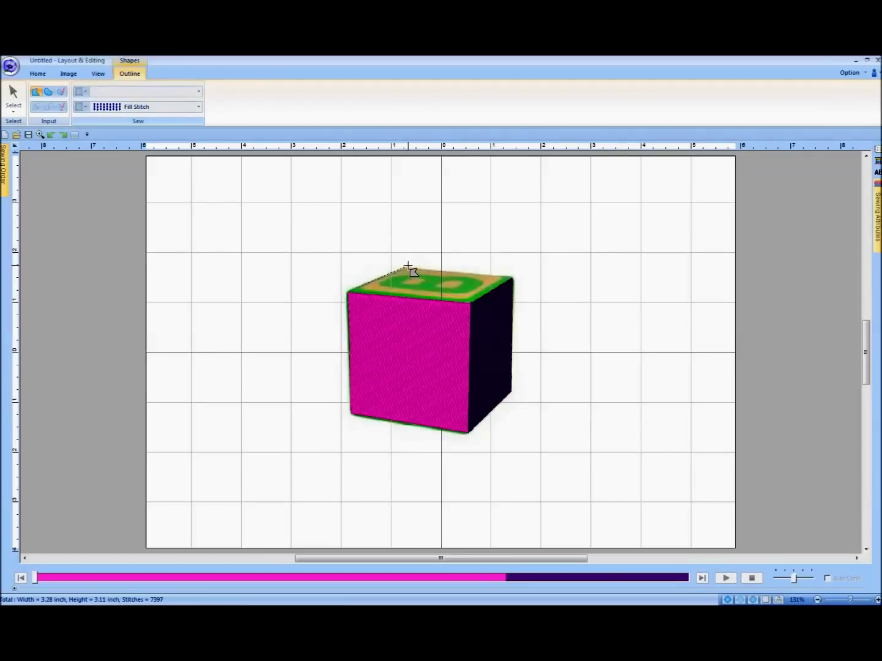
click(407, 267)
click(512, 277)
click(470, 302)
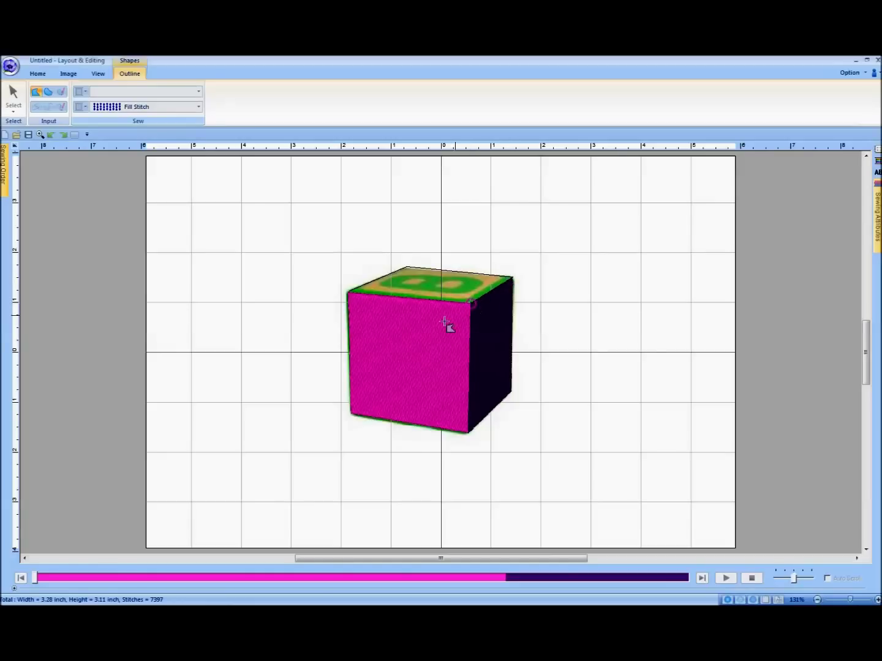
click(348, 292)
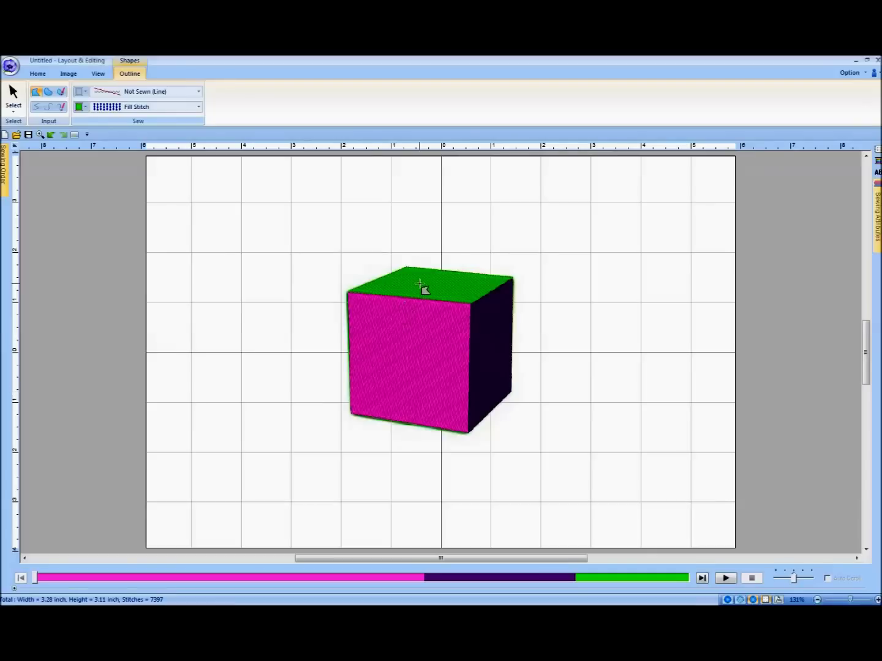
Select the top-face shape in the sewing order, set its manual fill direction to about 69 degrees, and deselect it.
mouse_move(4, 182)
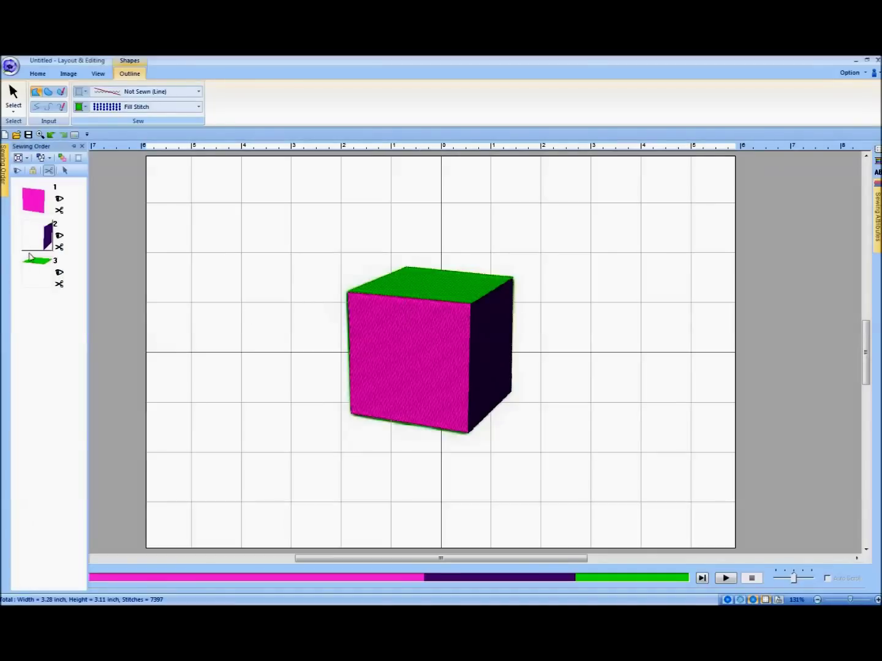
click(35, 278)
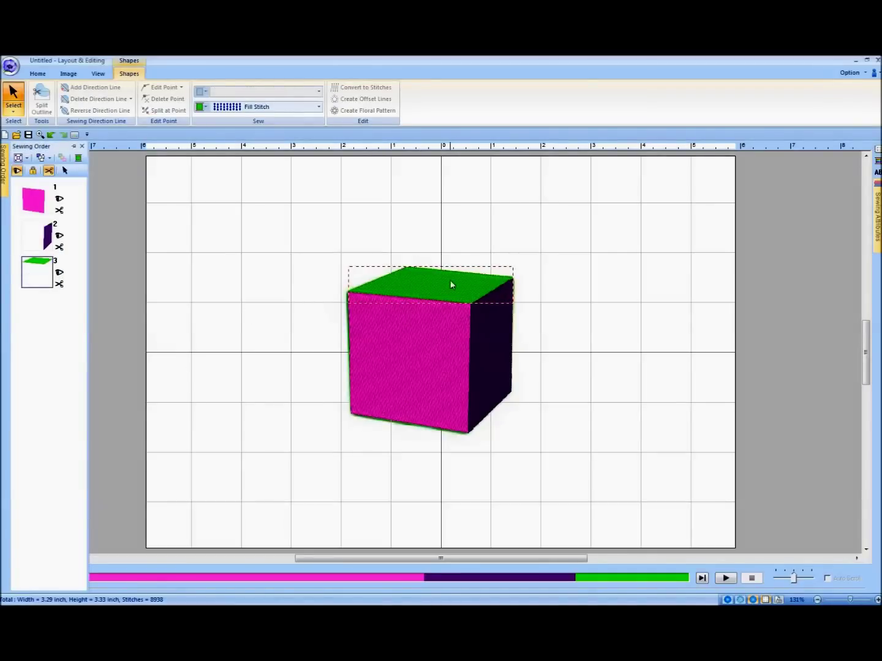
mouse_move(877, 226)
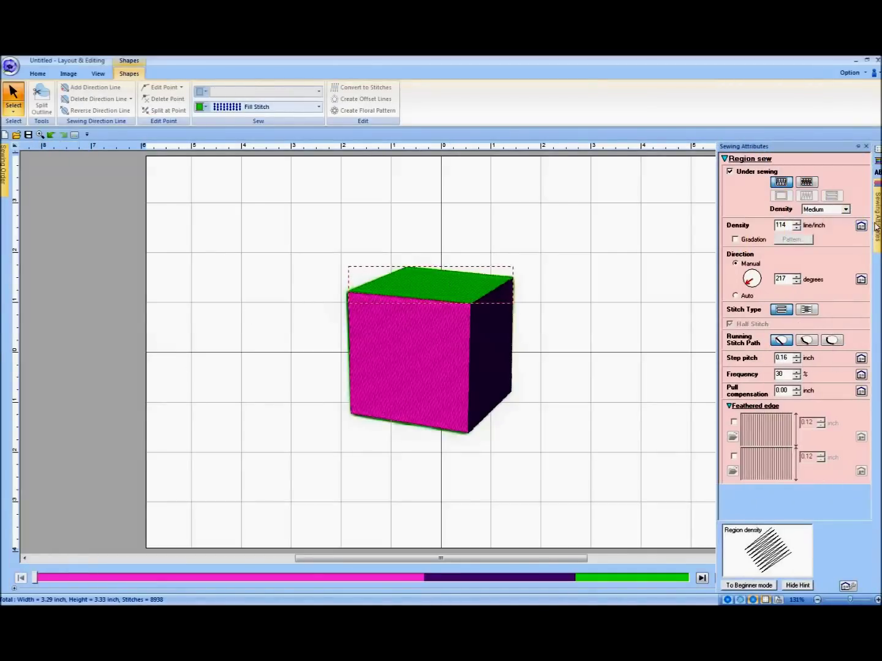
drag(749, 285, 753, 275)
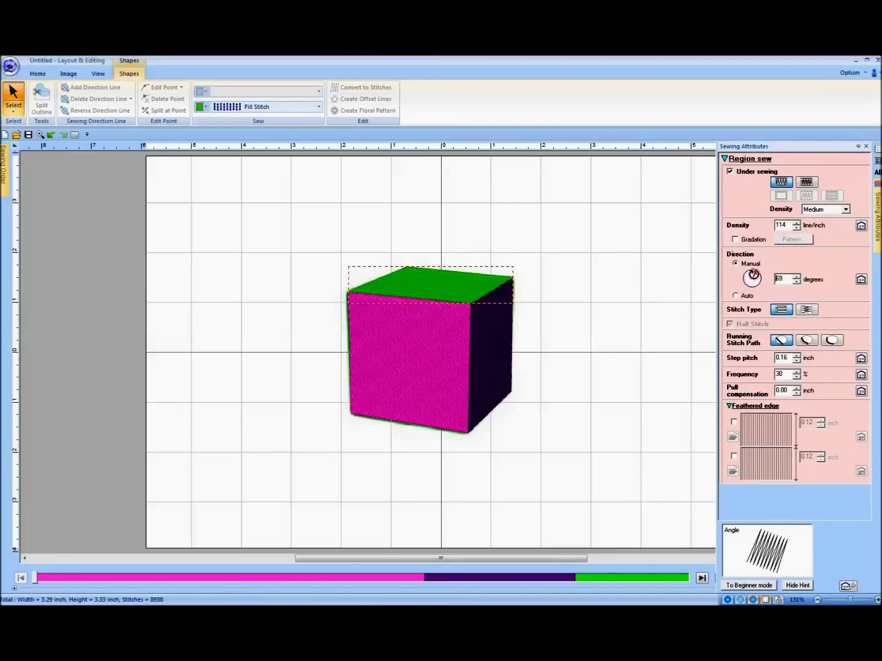
click(303, 392)
Select the background block image for modification and switch its display off.
right_click(304, 395)
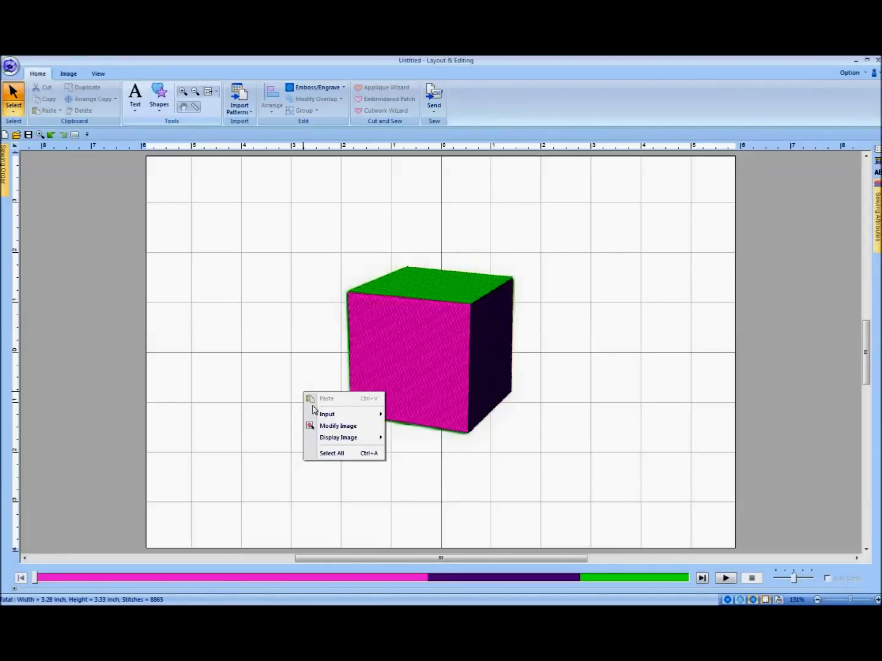
click(325, 427)
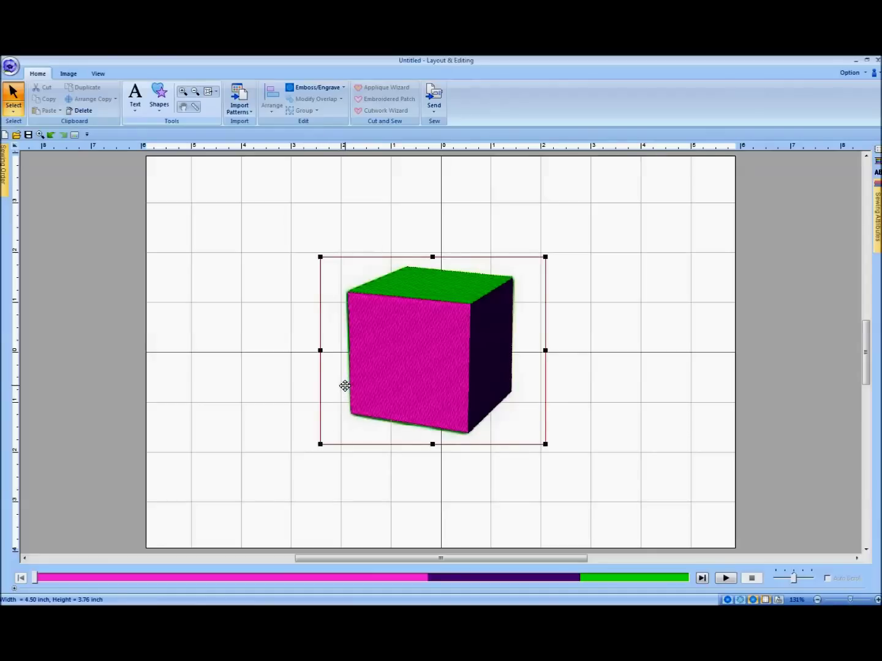
right_click(340, 383)
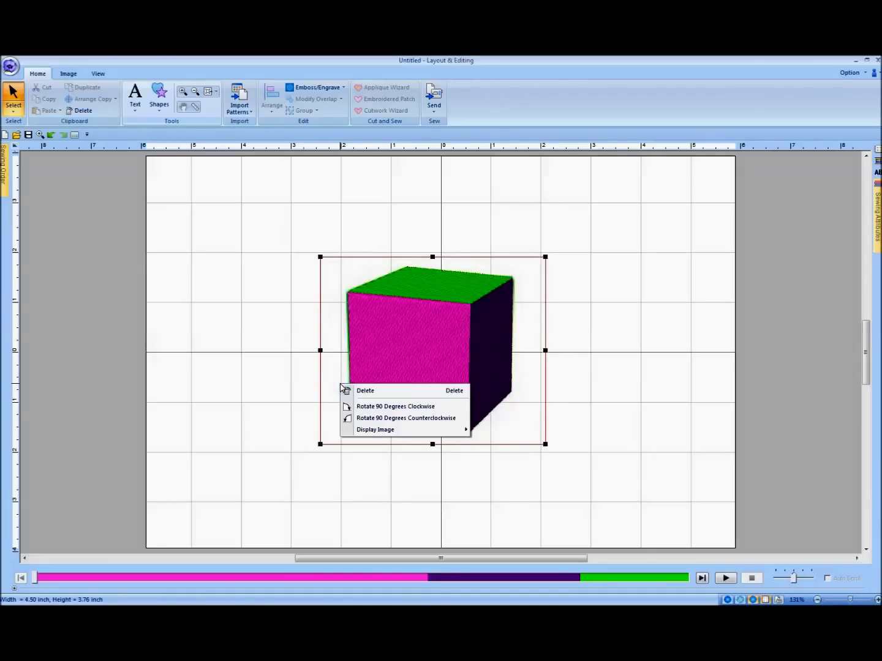
mouse_move(366, 432)
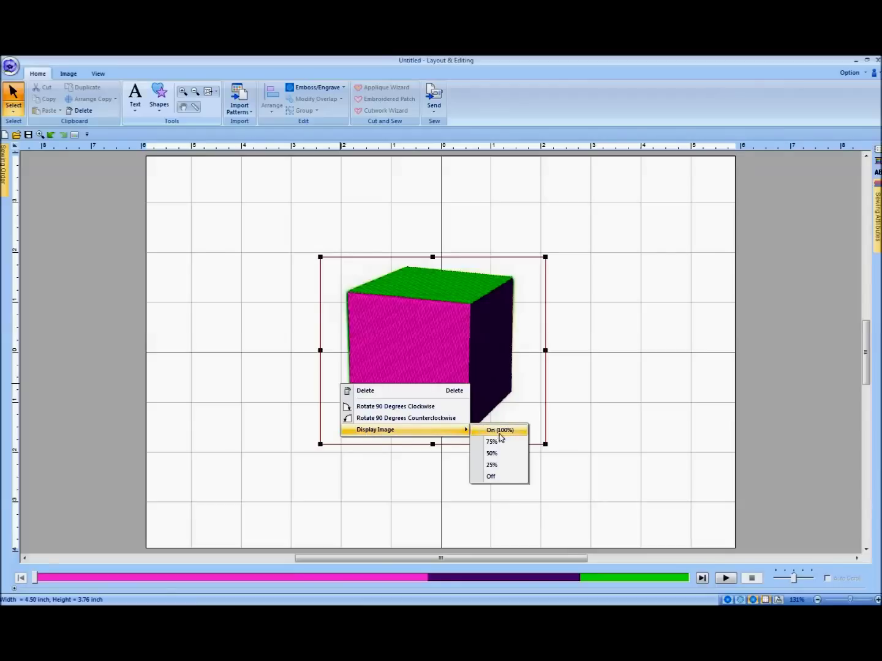
click(493, 477)
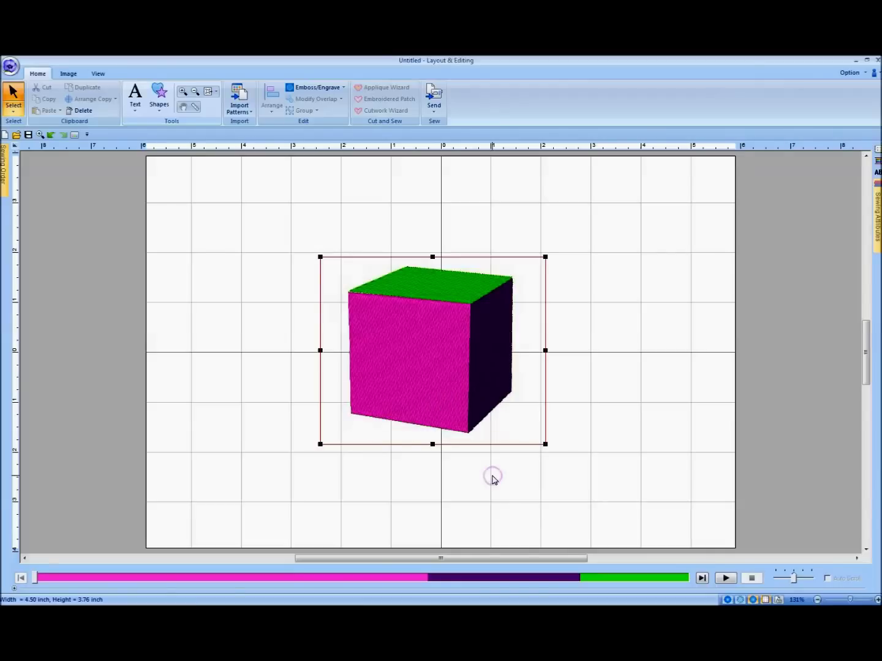
Restore the background image display to On (100%) and deselect the image.
right_click(417, 406)
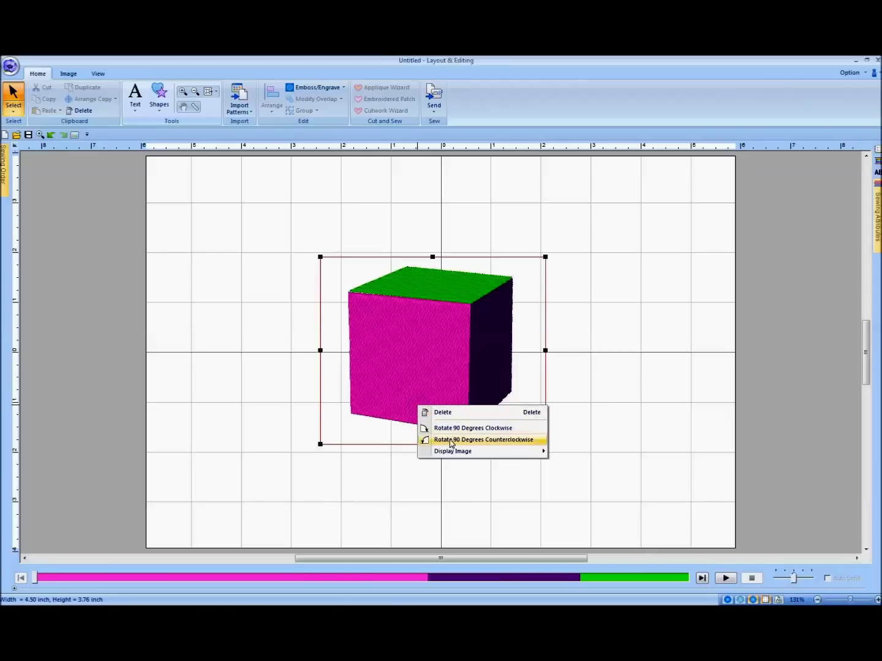
mouse_move(450, 453)
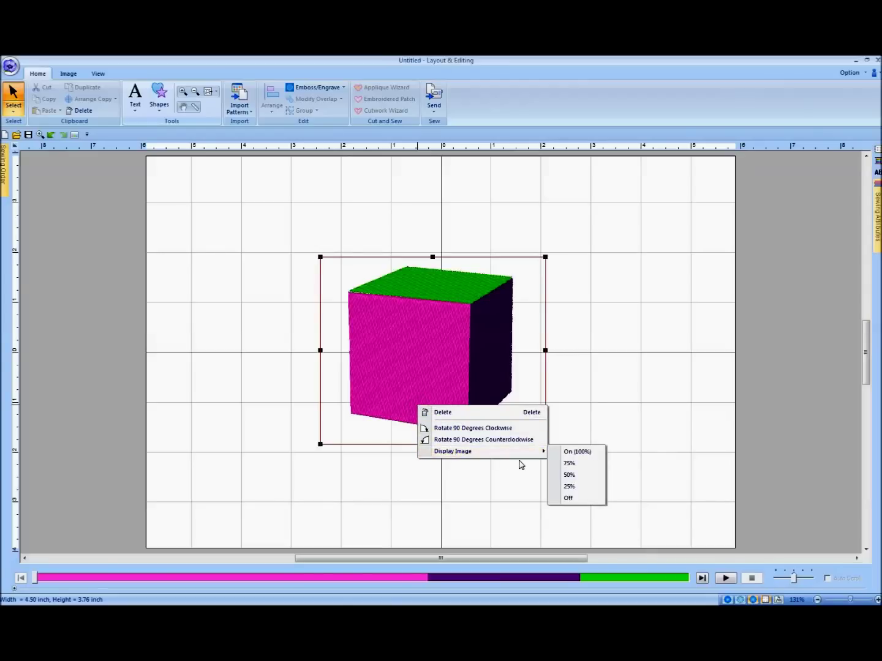
click(570, 453)
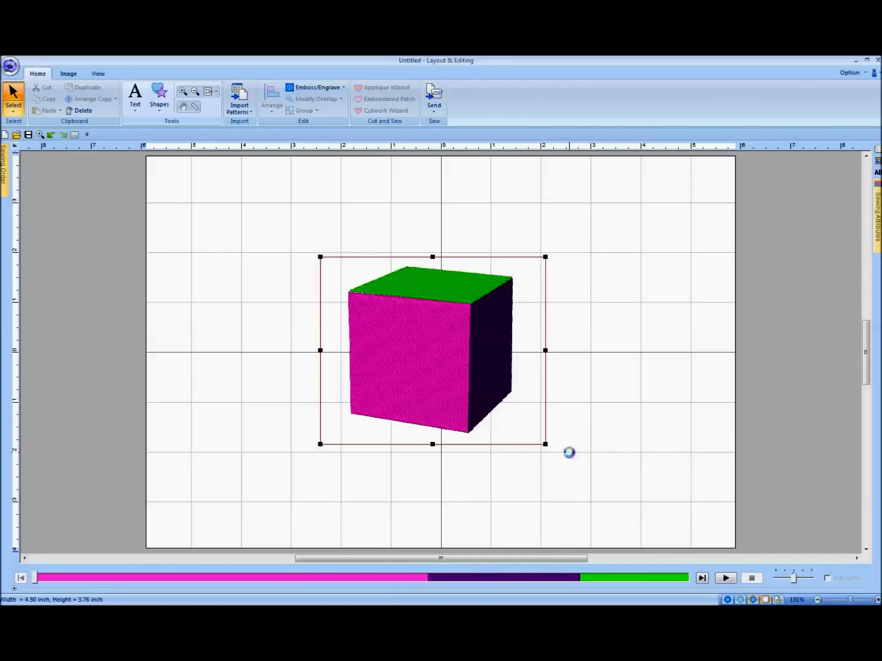
click(355, 476)
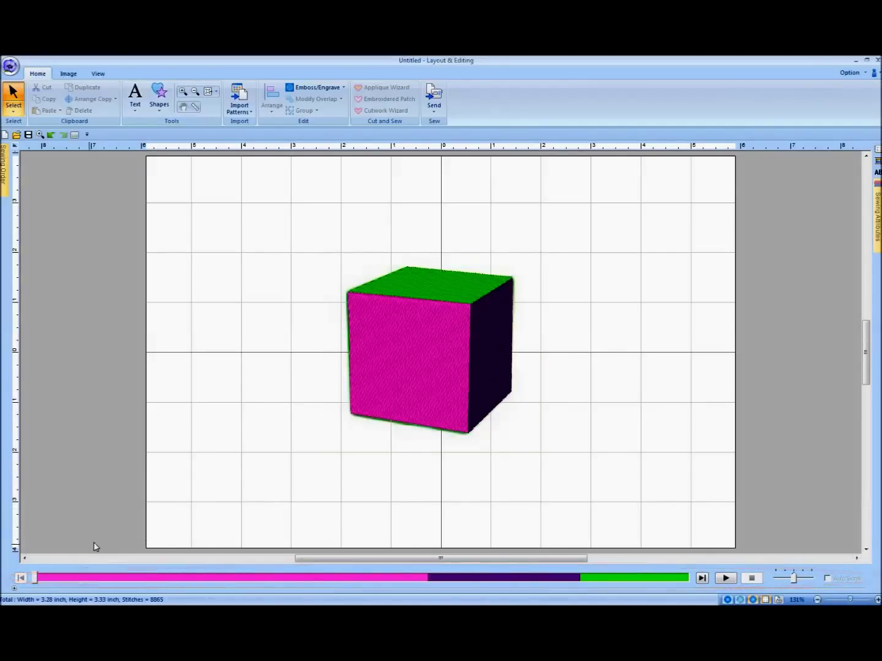
Run the stitch simulation, skip ahead within the pink front face, and increase the simulation speed.
click(726, 578)
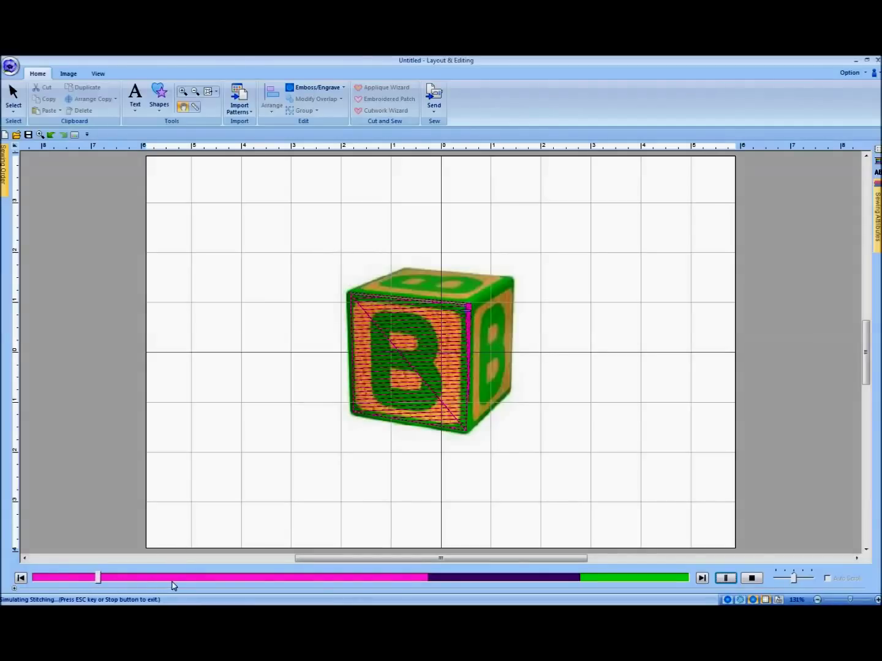
click(223, 578)
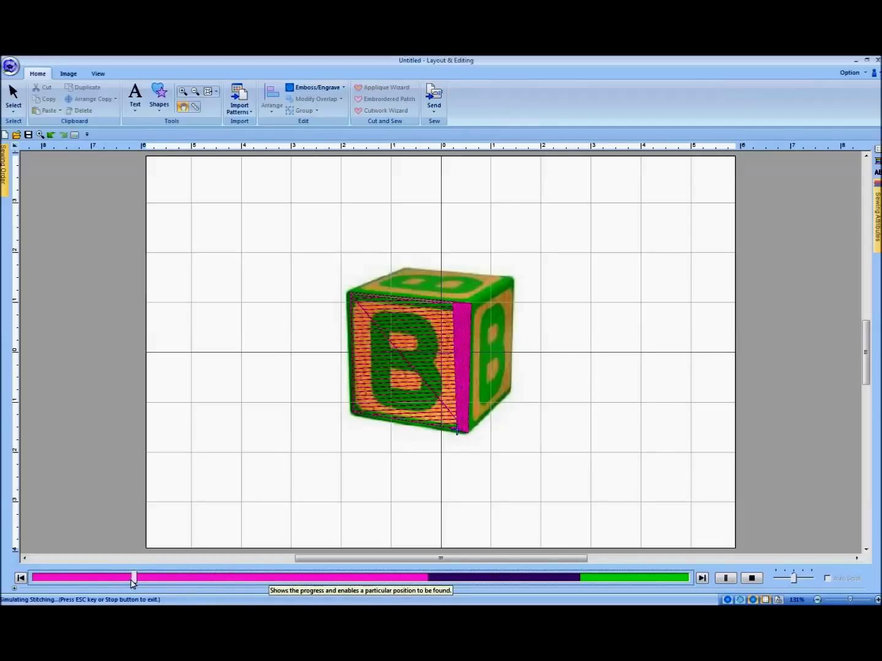
drag(136, 582, 262, 579)
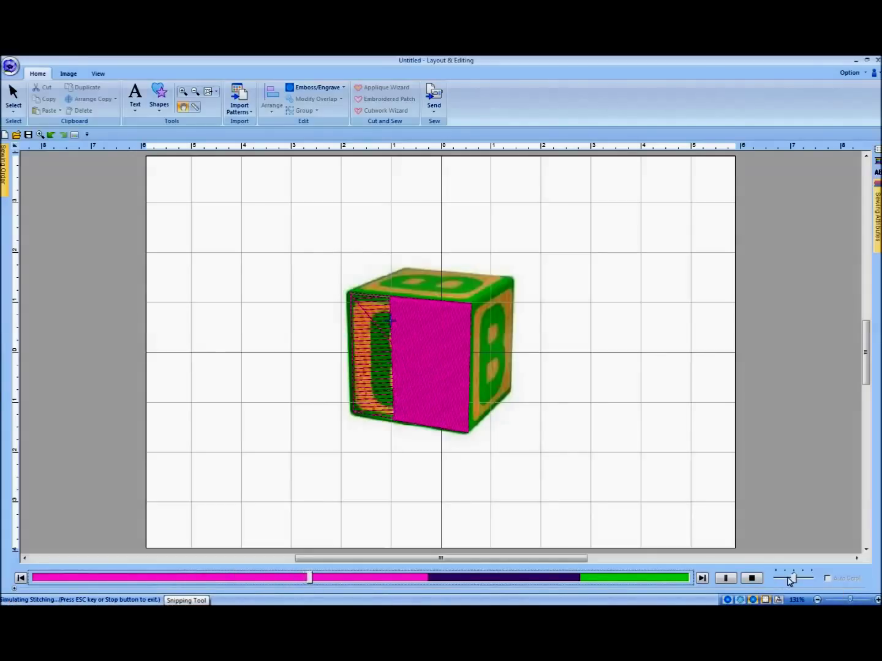
mouse_move(794, 579)
mouse_down()
mouse_move(785, 579)
mouse_move(802, 579)
mouse_up()
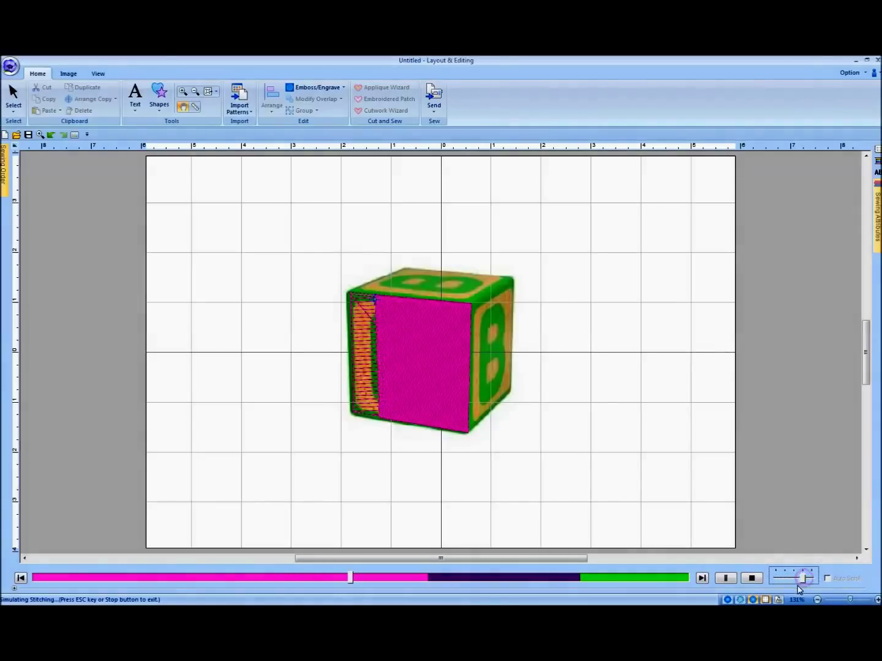